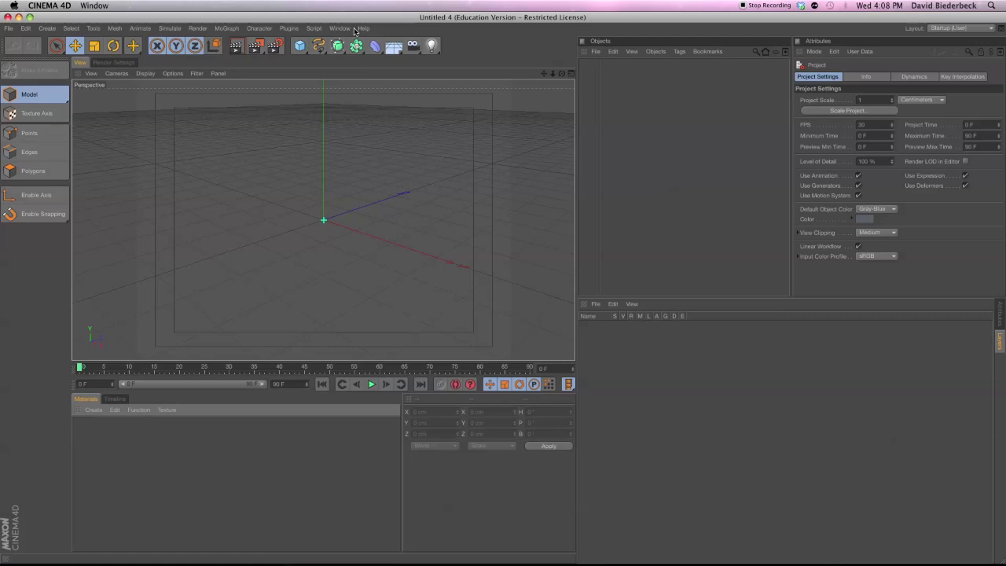
# Open the SSS Infinite Realities head sample from the Content Browser
pyautogui.hotkey('shift', 'F8')
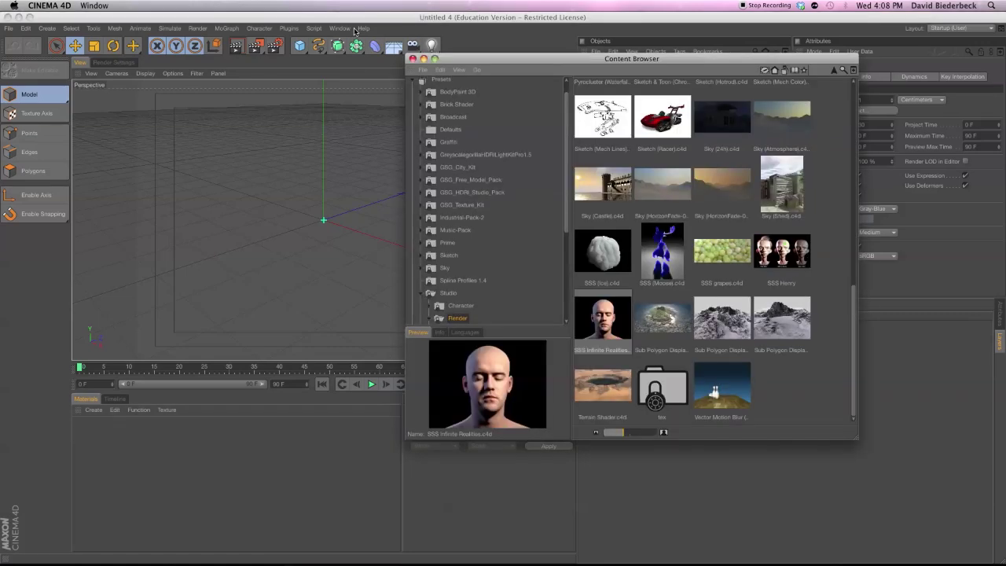
pyautogui.doubleClick(602, 318)
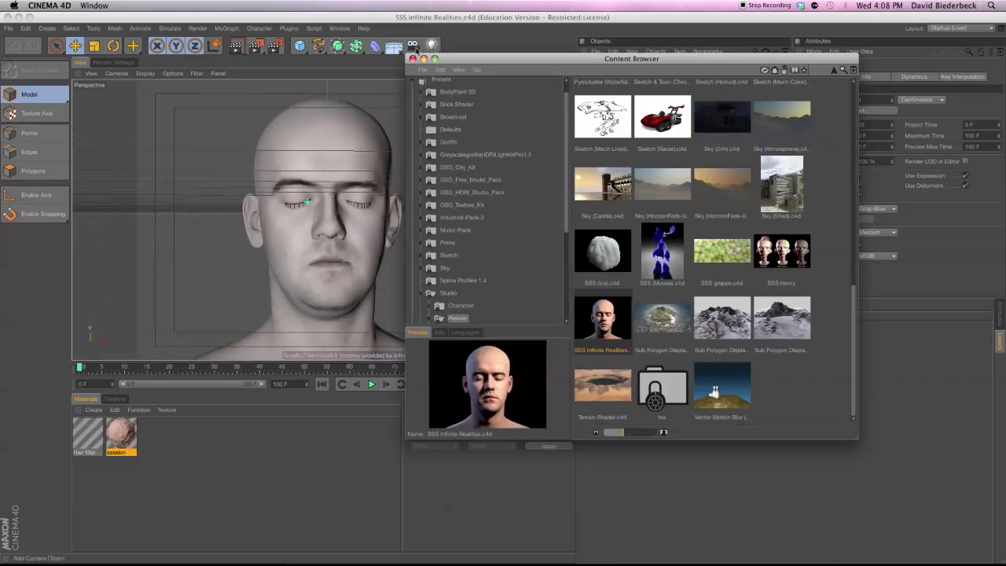
pyautogui.click(412, 59)
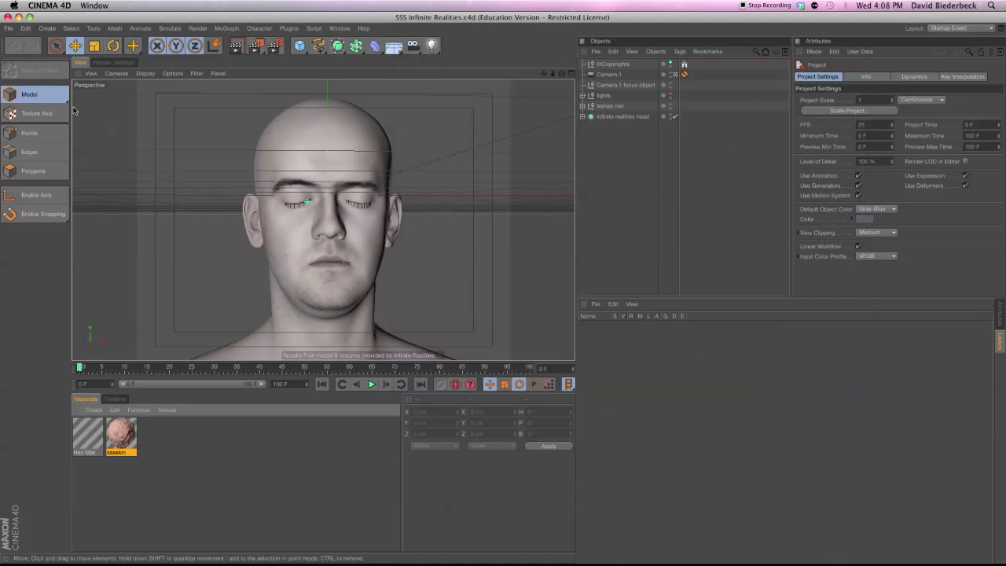
# Save the project with assets to the Desktop as Face
pyautogui.click(8, 28)
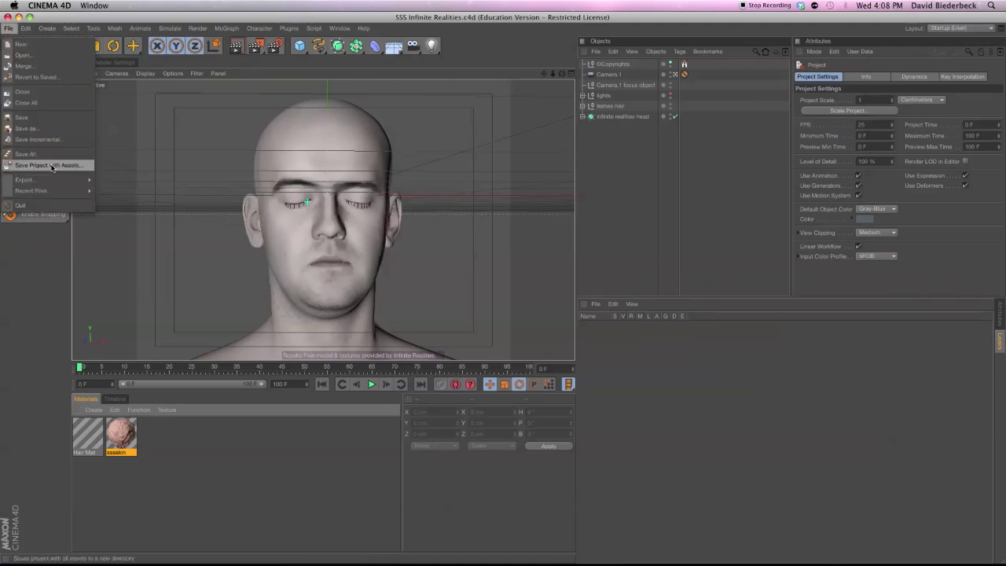
pyautogui.click(52, 166)
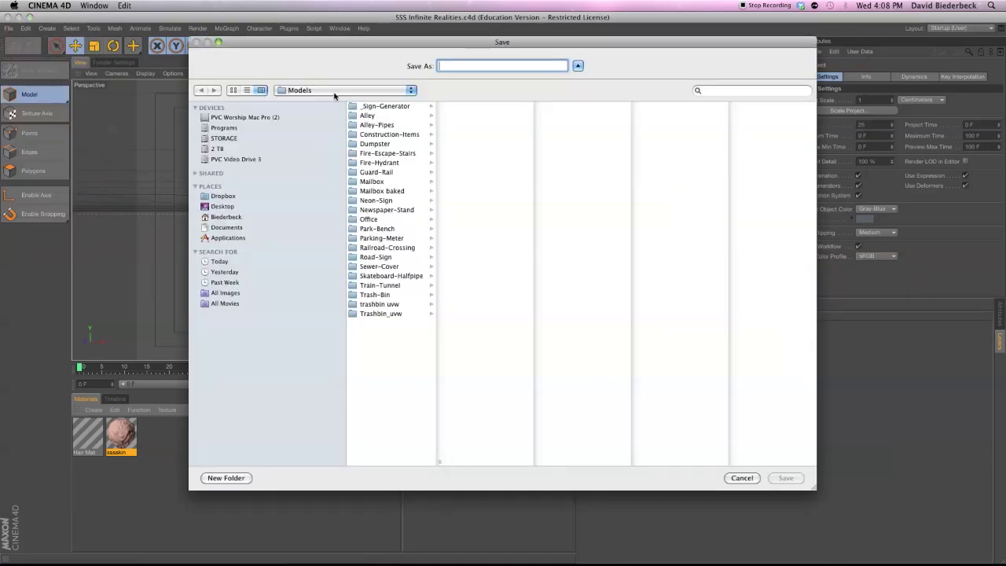
pyautogui.click(224, 206)
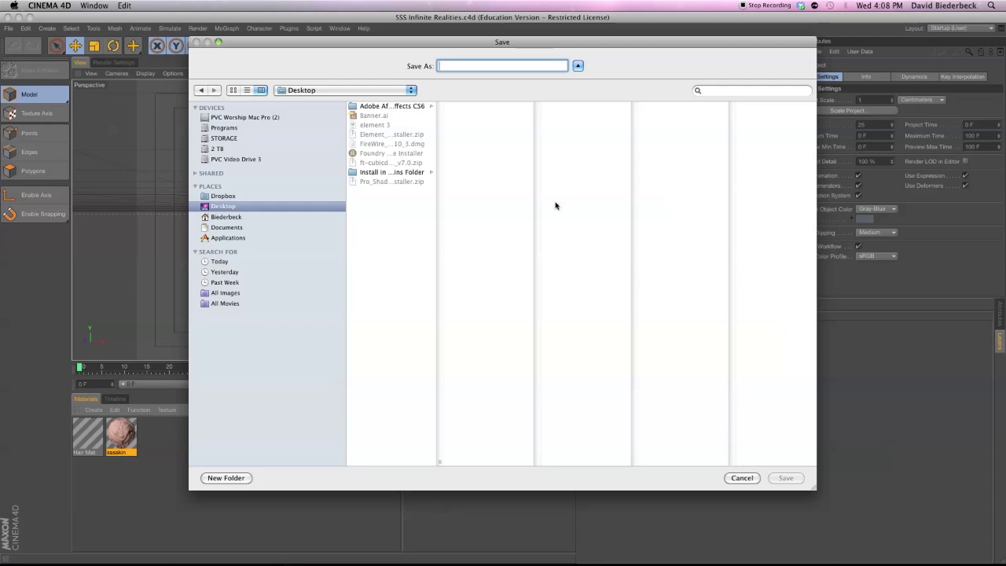
pyautogui.write('Face')
pyautogui.press('Return')
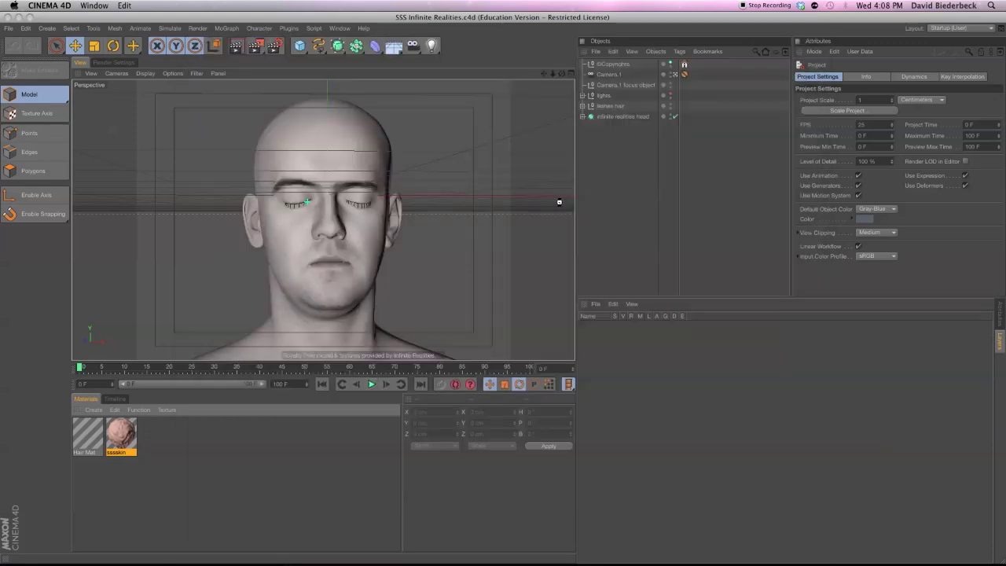
# In Element 3D, import Face.c4d from the Desktop's Face folder
pyautogui.press('super+Tab')
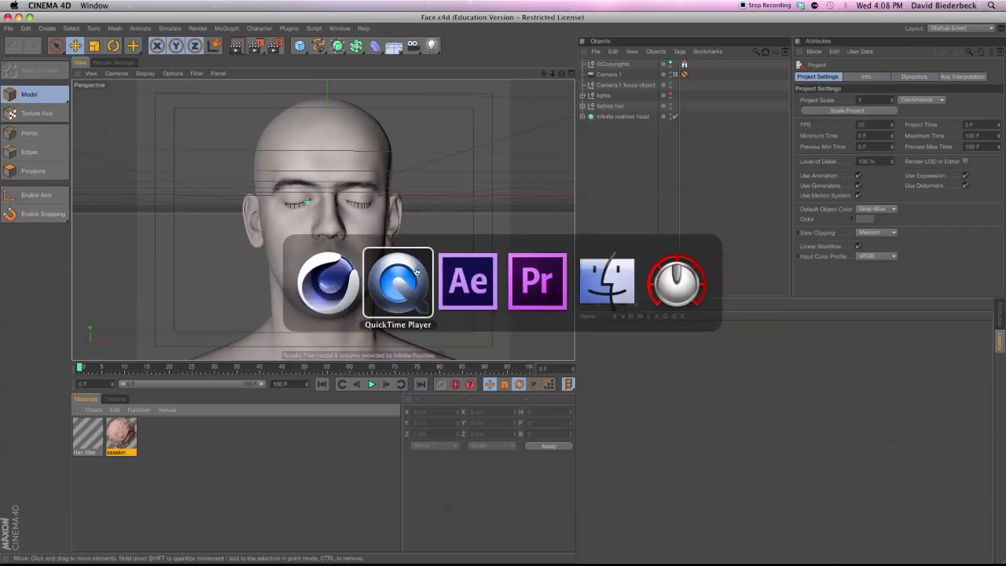
pyautogui.click(464, 278)
pyautogui.click(26, 51)
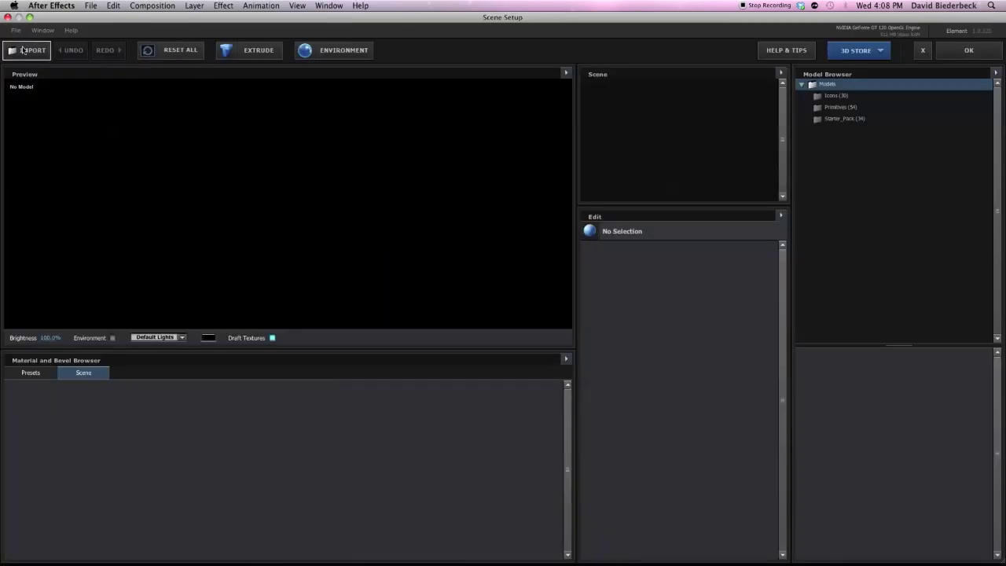
pyautogui.click(48, 268)
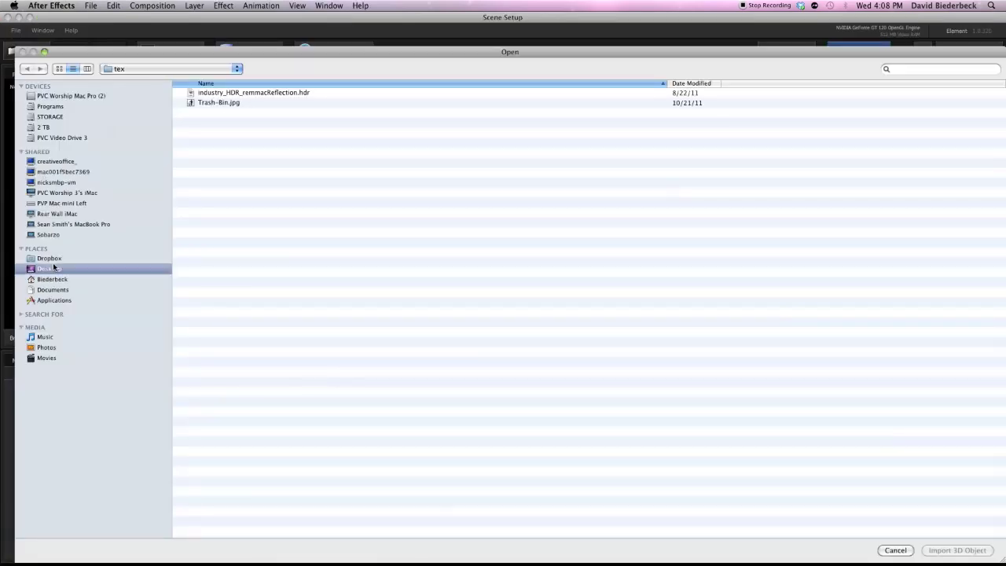
pyautogui.doubleClick(218, 134)
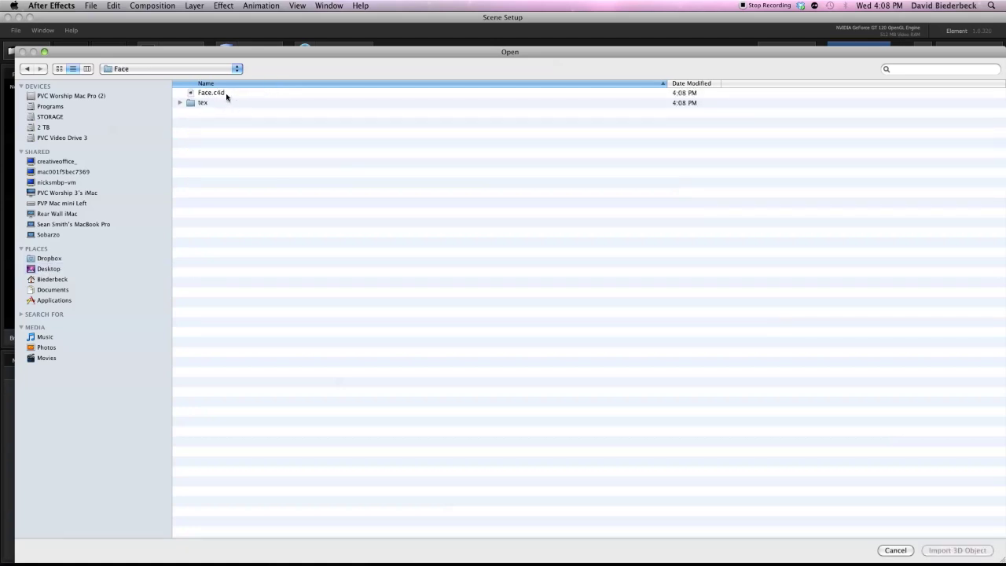
pyautogui.doubleClick(228, 94)
# Inspect the head, then bring up the sssskin material's Diffuse texture settings
pyautogui.moveTo(562, 206); pyautogui.dragTo(222, 249)
pyautogui.moveTo(369, 198); pyautogui.dragTo(637, 196)
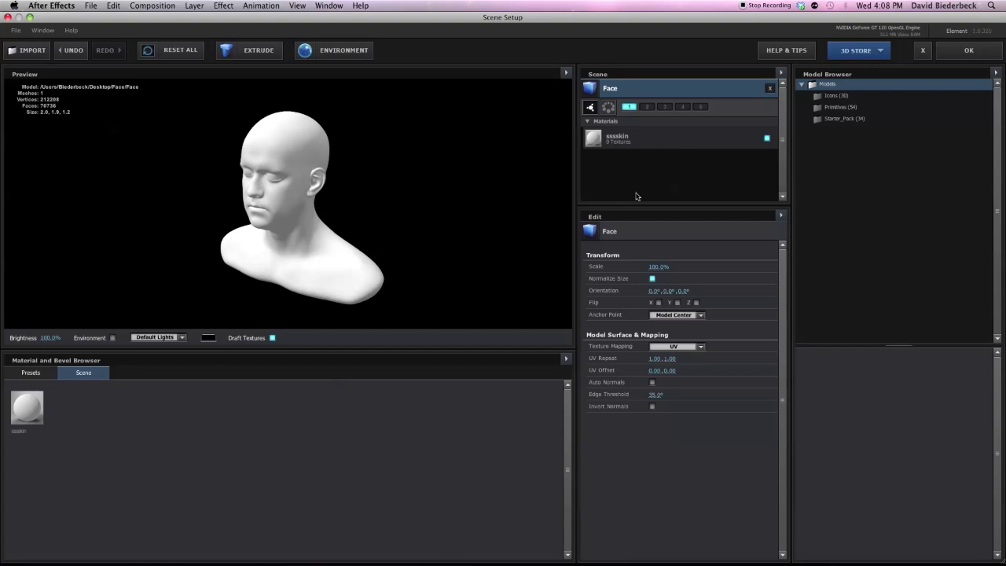
pyautogui.click(621, 138)
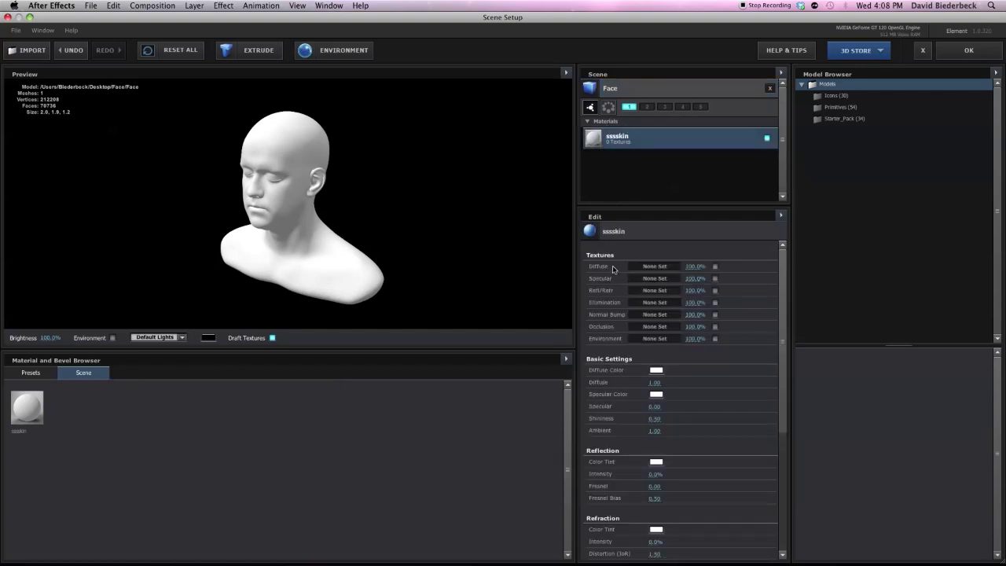
pyautogui.click(654, 267)
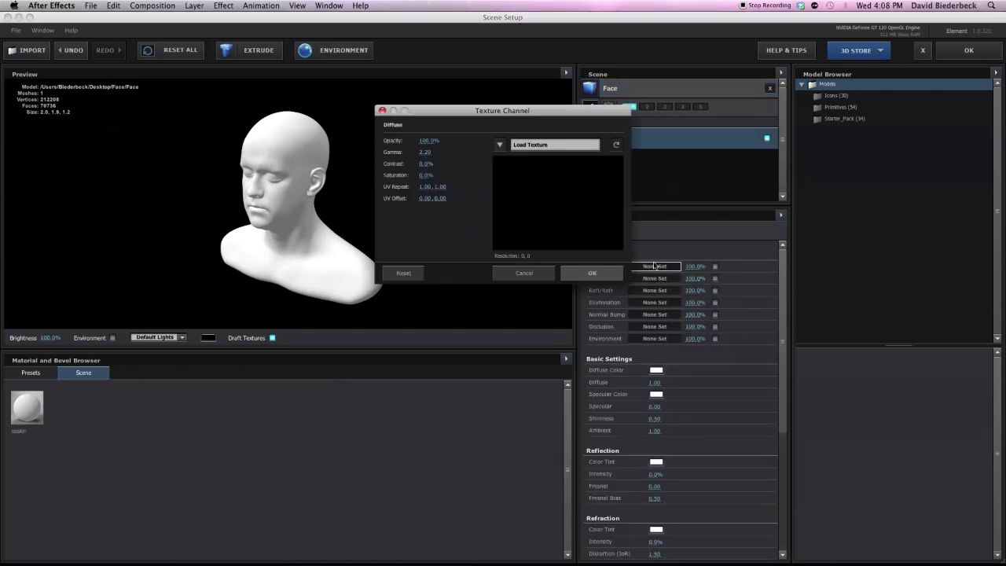
# Load the displacement image from Face/tex as the diffuse texture
pyautogui.click(499, 144)
pyautogui.click(507, 144)
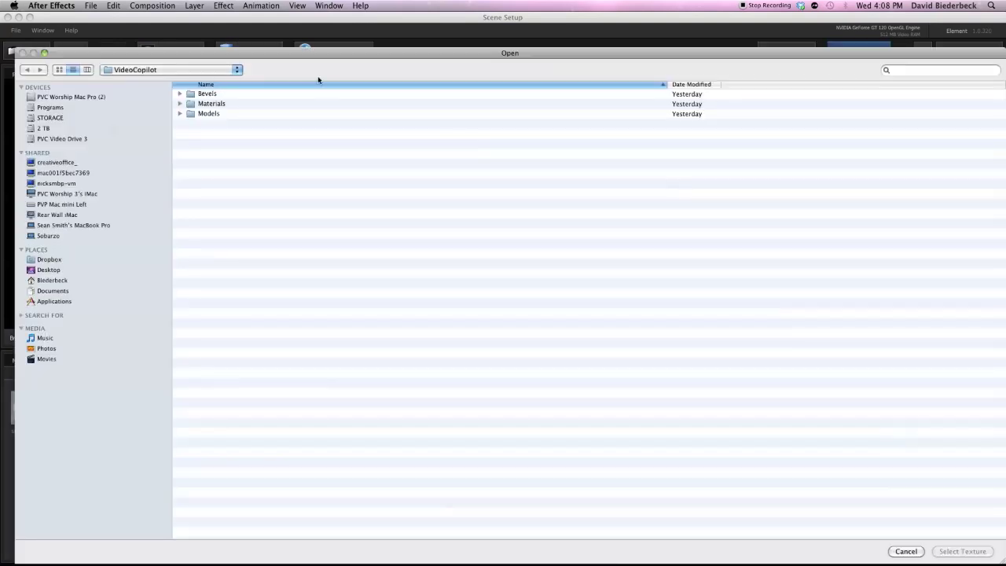
pyautogui.click(48, 270)
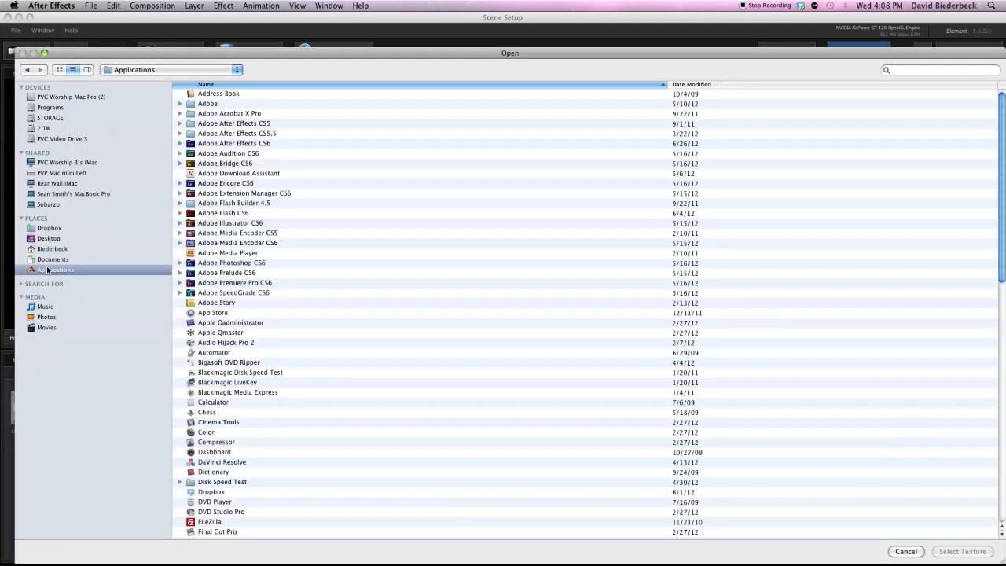
pyautogui.click(48, 238)
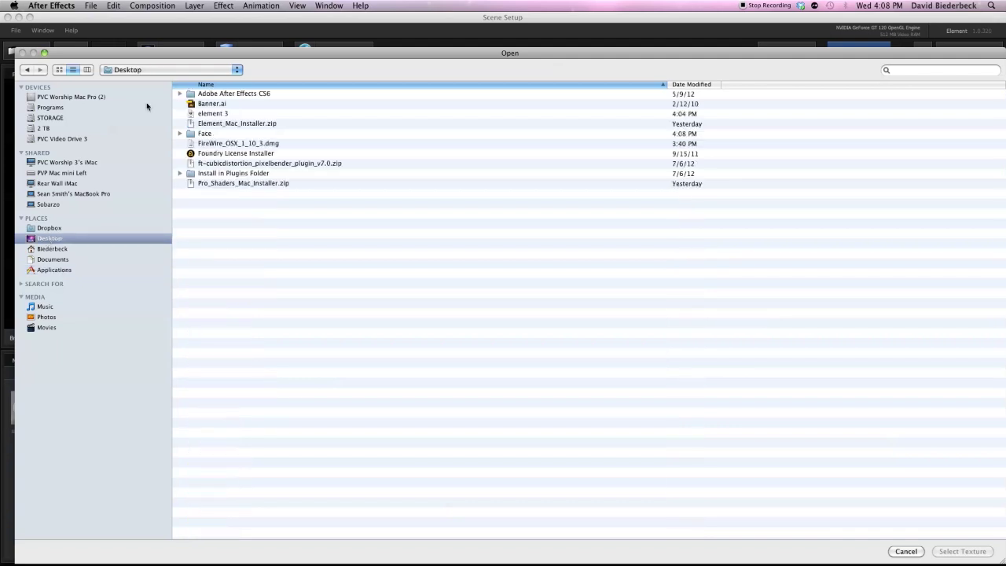
pyautogui.doubleClick(203, 132)
pyautogui.doubleClick(219, 104)
pyautogui.doubleClick(227, 94)
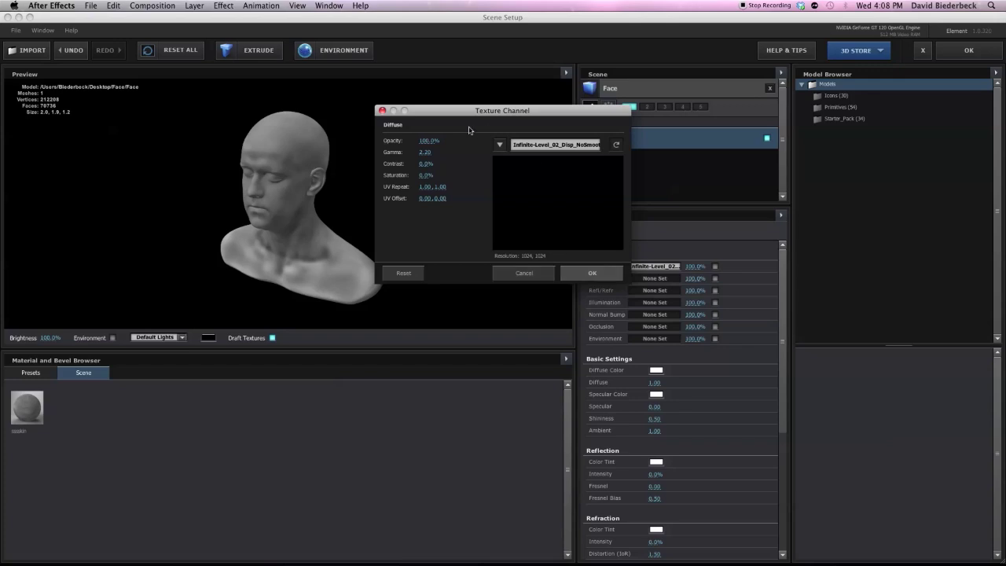
# Replace it with Map-COL.jpg, confirm, and view the head in side profile
pyautogui.click(500, 145)
pyautogui.click(511, 140)
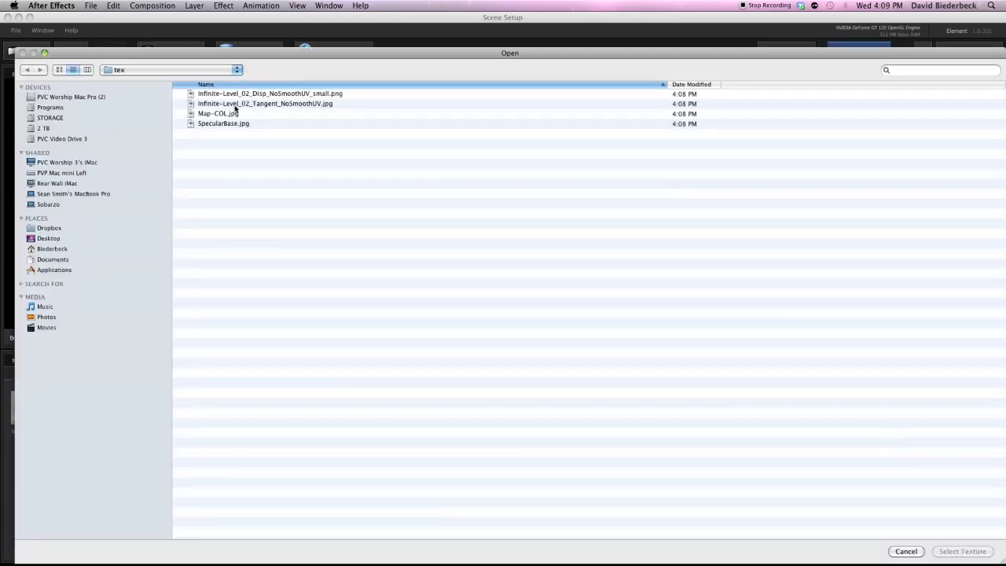
pyautogui.click(236, 103)
pyautogui.doubleClick(226, 114)
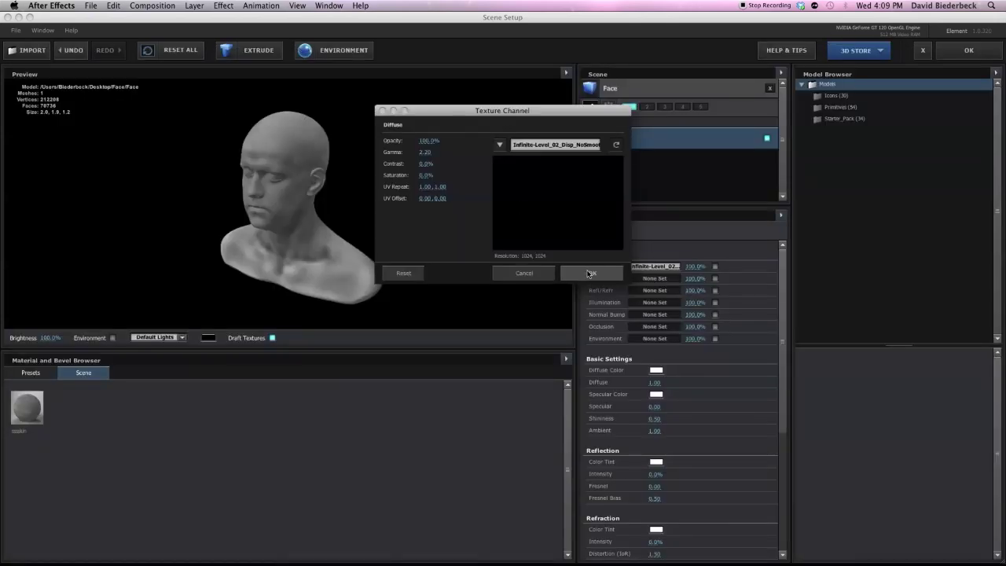
pyautogui.click(593, 274)
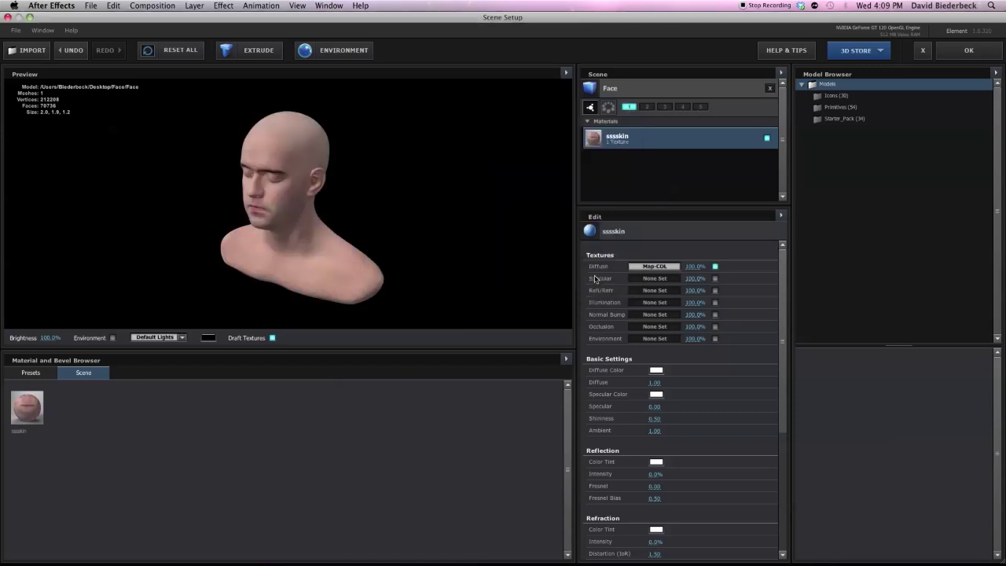
pyautogui.moveTo(337, 238); pyautogui.dragTo(285, 265)
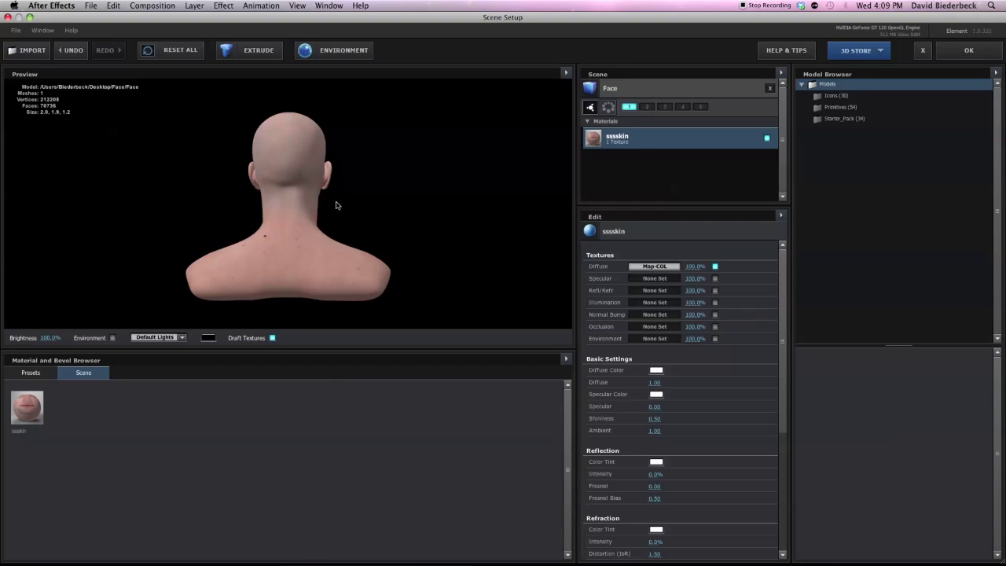
pyautogui.press('super+Tab')
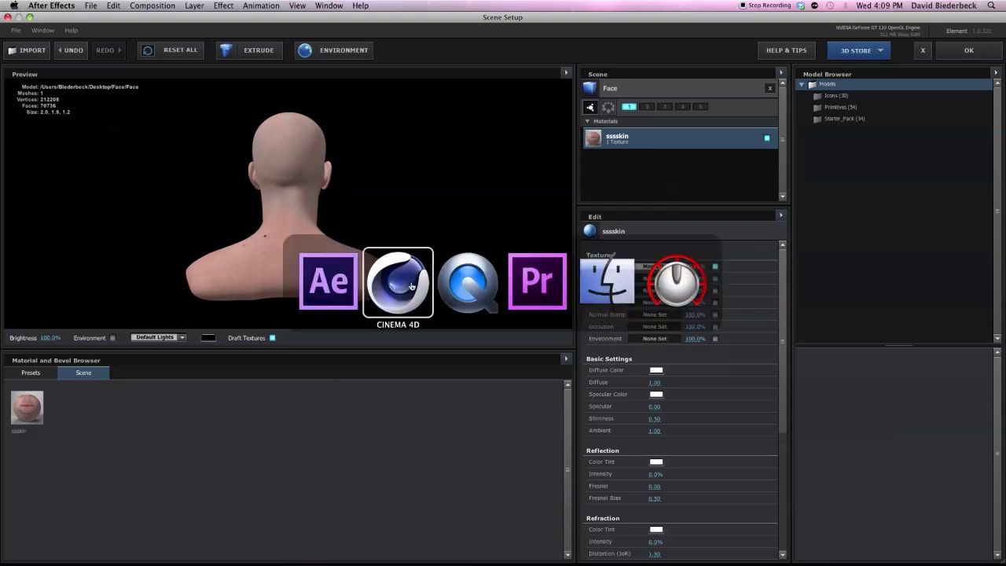
pyautogui.press('super+shift+Tab')
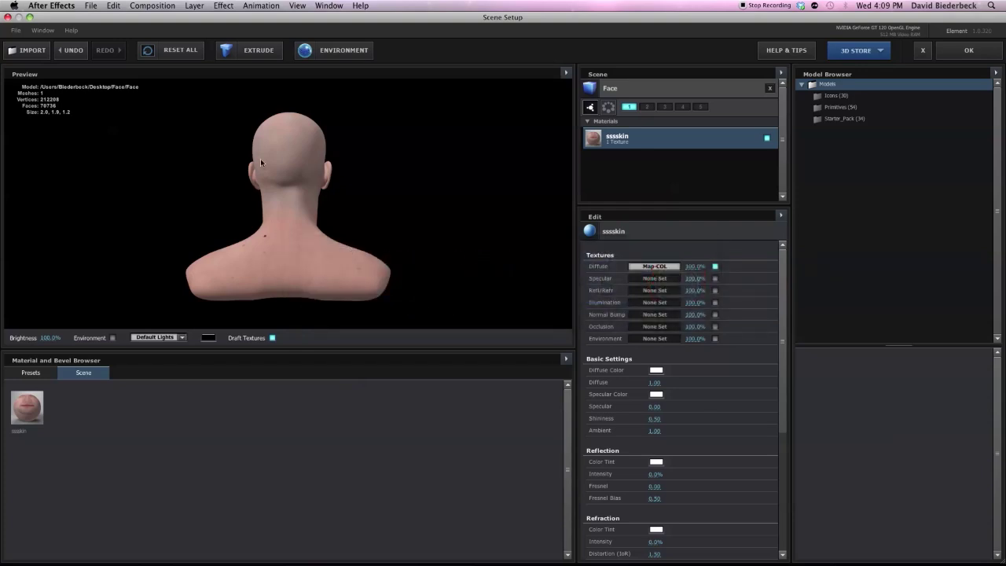
# Import Models/Trash-Bin/Trash-Bin.c4d into Element 3D and select its Mat.1 material
pyautogui.click(44, 50)
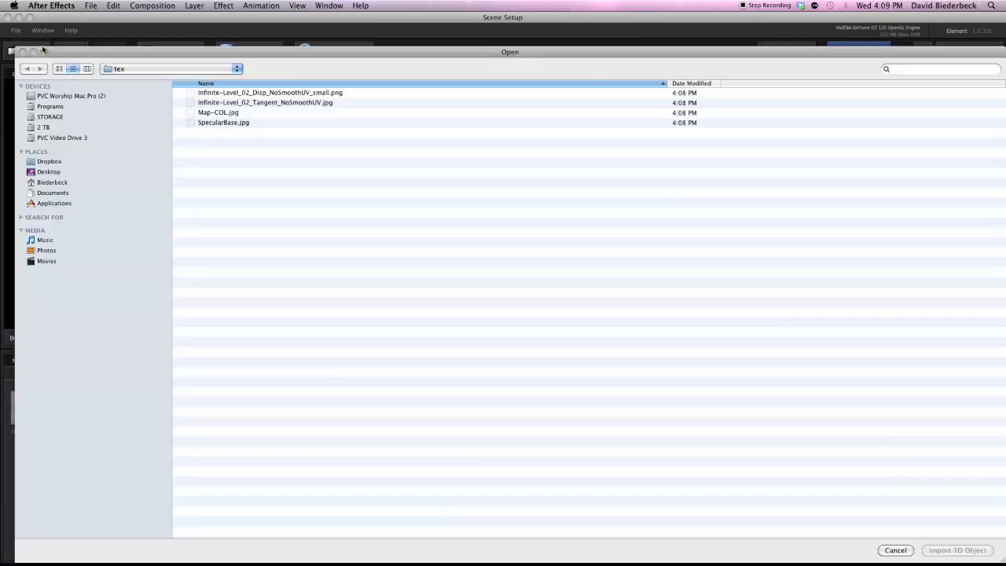
pyautogui.click(161, 69)
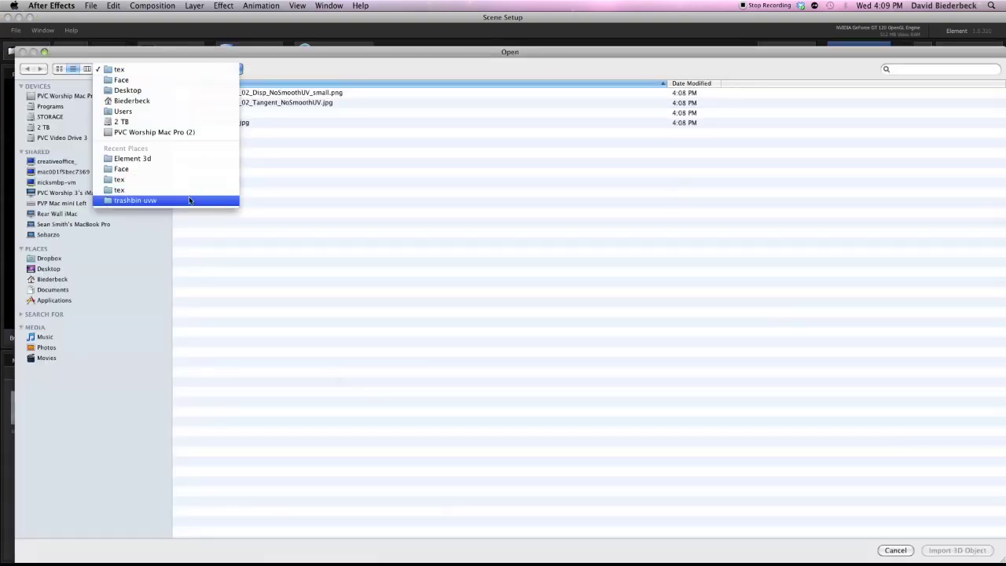
pyautogui.click(190, 199)
pyautogui.click(162, 69)
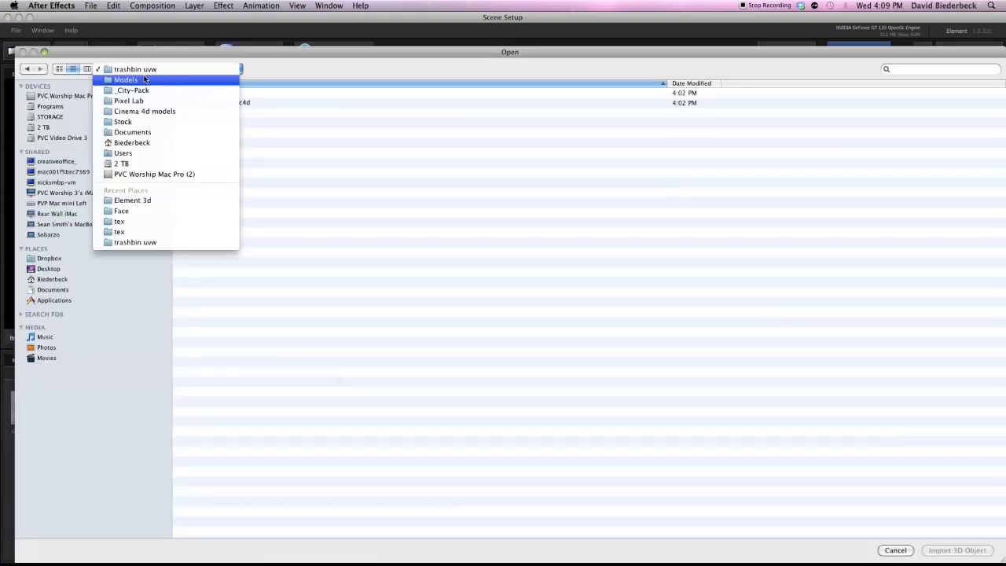
pyautogui.click(142, 79)
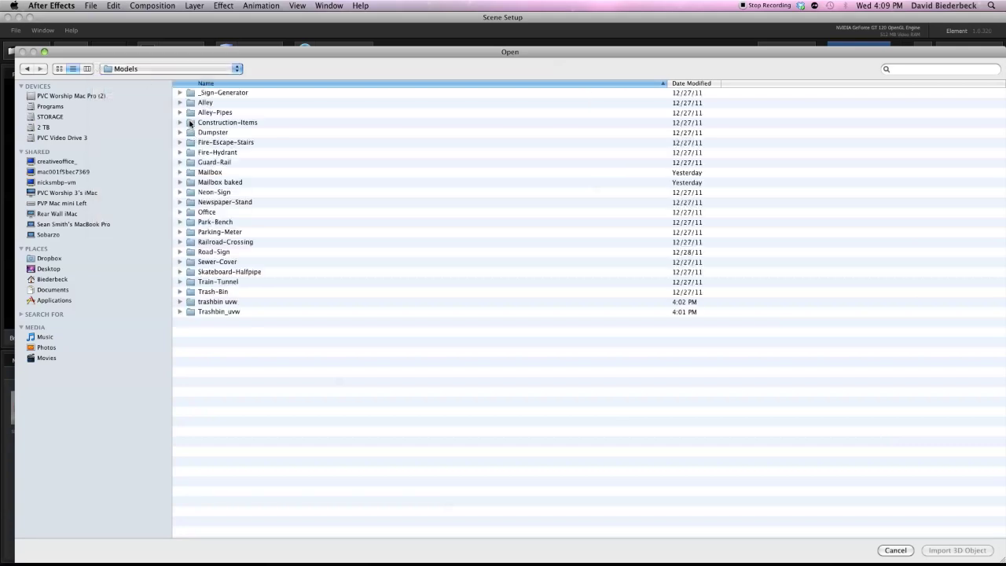
pyautogui.doubleClick(216, 294)
pyautogui.doubleClick(219, 103)
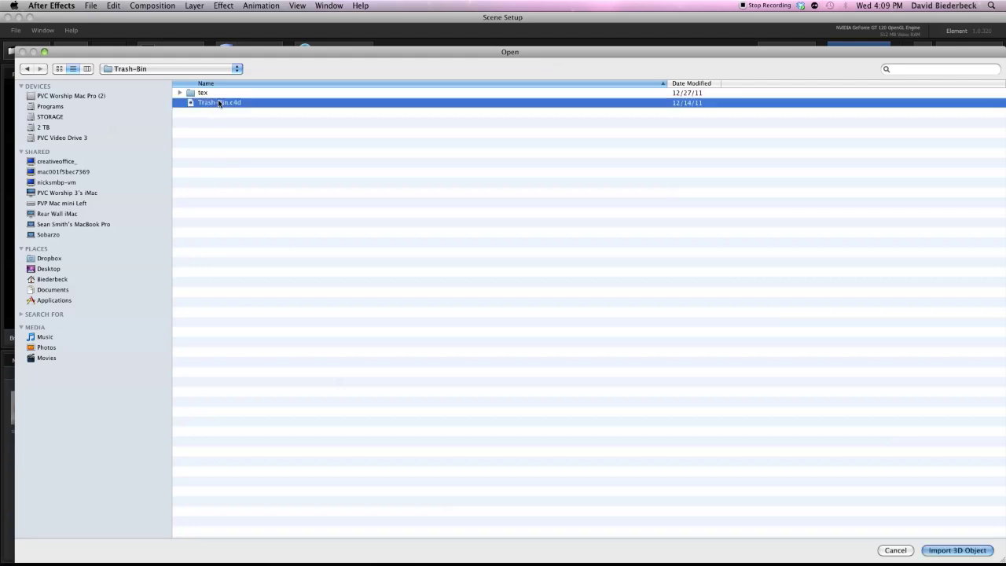
pyautogui.moveTo(348, 194); pyautogui.dragTo(476, 173)
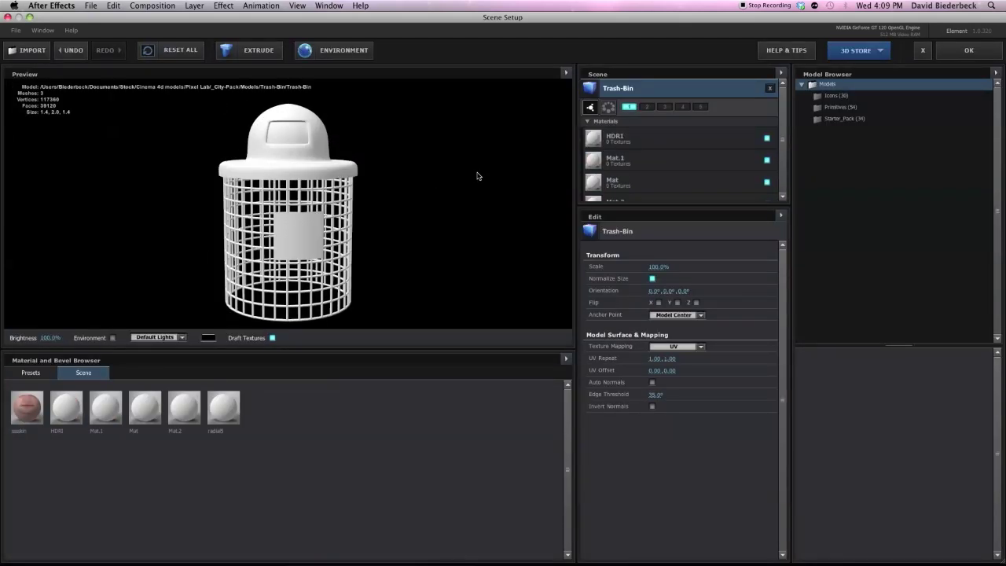
pyautogui.click(659, 167)
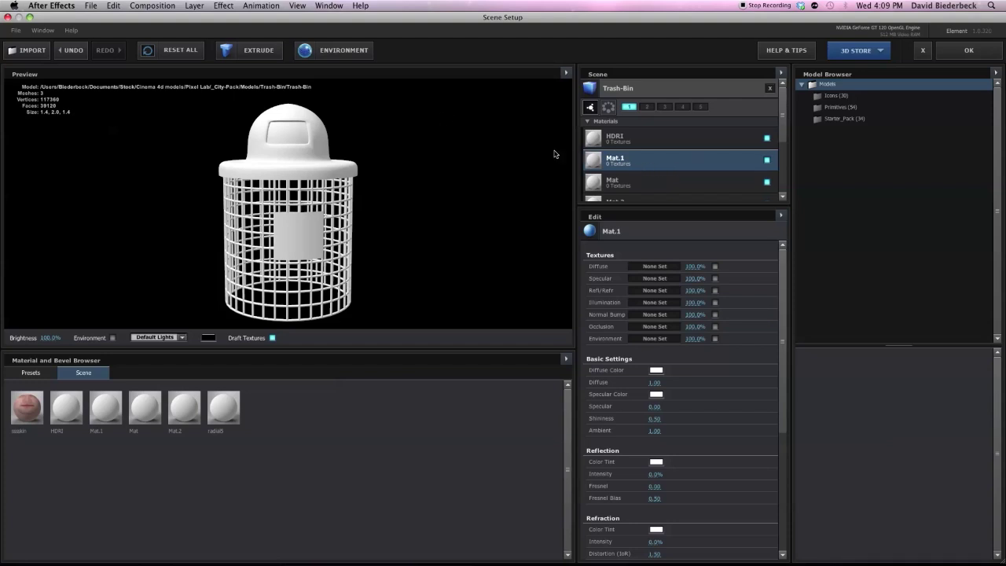
# Load the Trash-Bin image from Trash-Bin/tex as Mat.1's diffuse texture and confirm
pyautogui.click(657, 268)
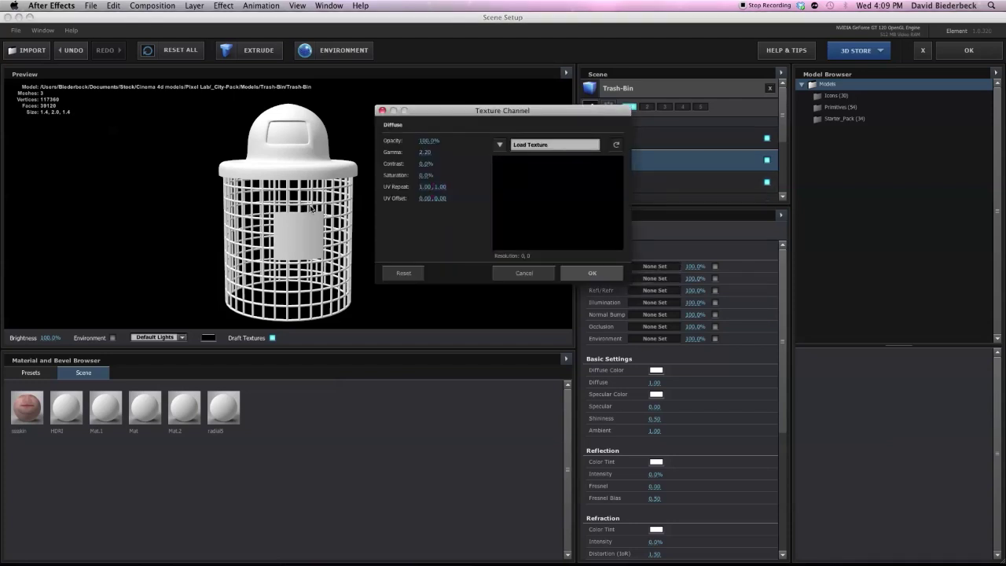
pyautogui.click(499, 145)
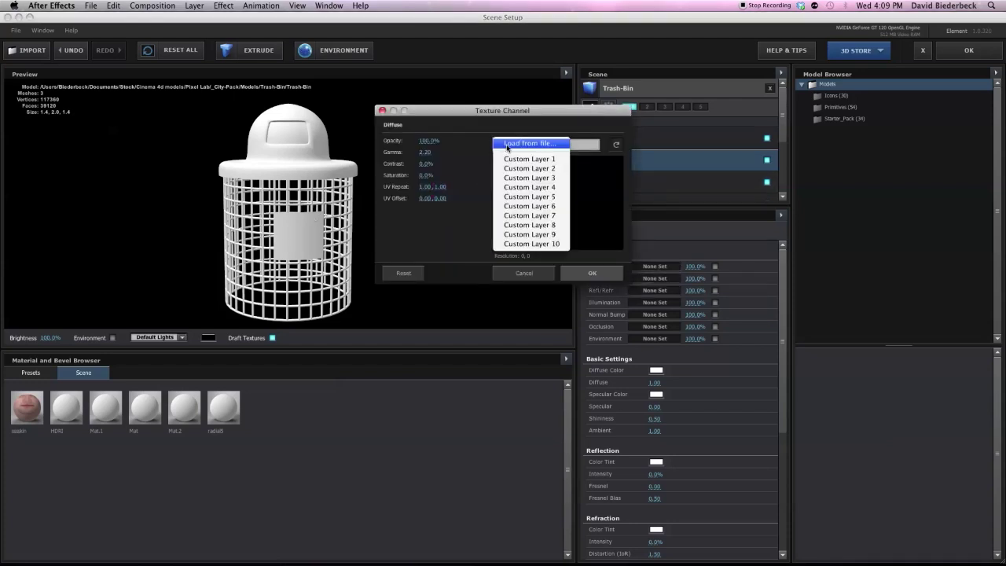
pyautogui.click(523, 140)
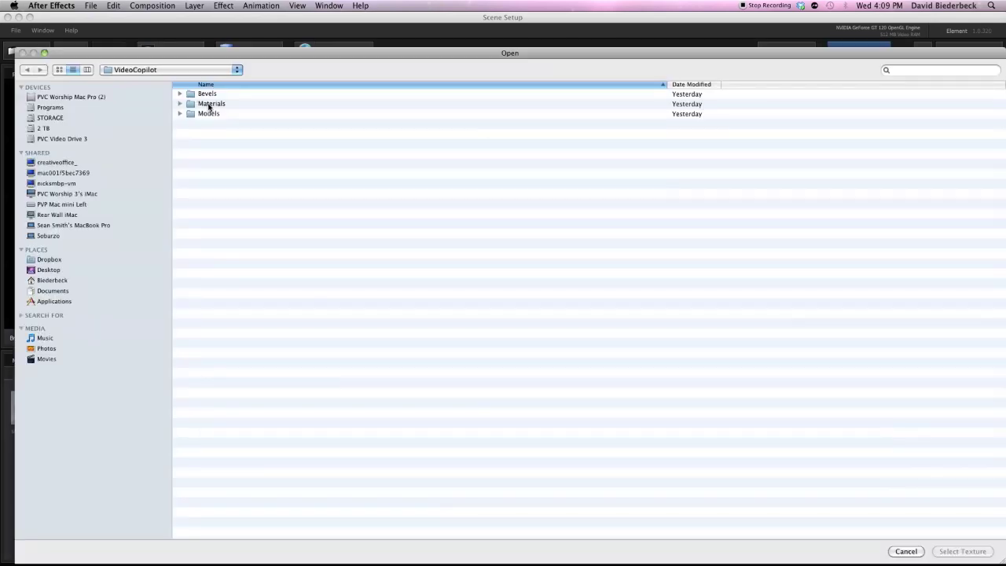
pyautogui.click(190, 70)
pyautogui.click(173, 194)
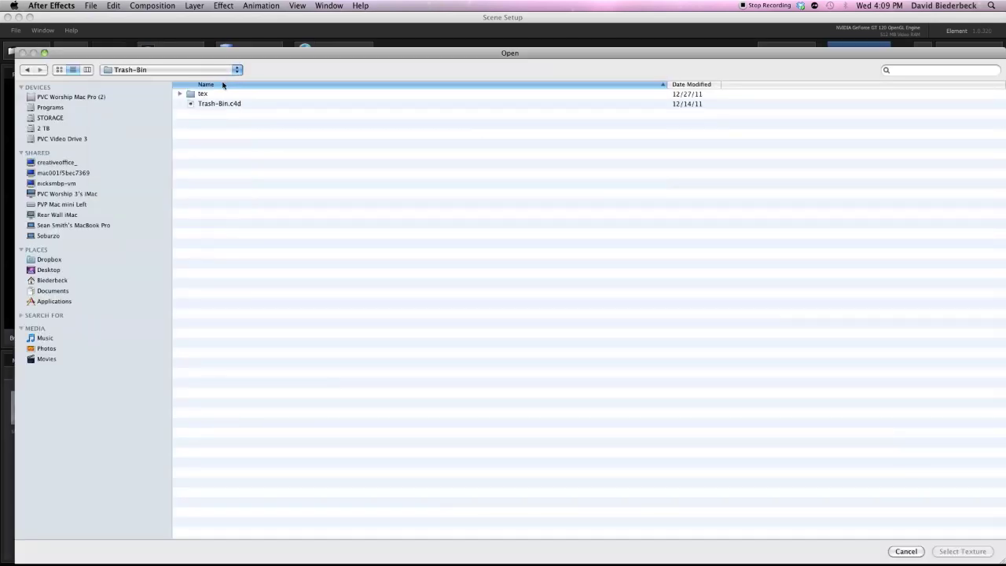
pyautogui.doubleClick(224, 94)
pyautogui.doubleClick(224, 94)
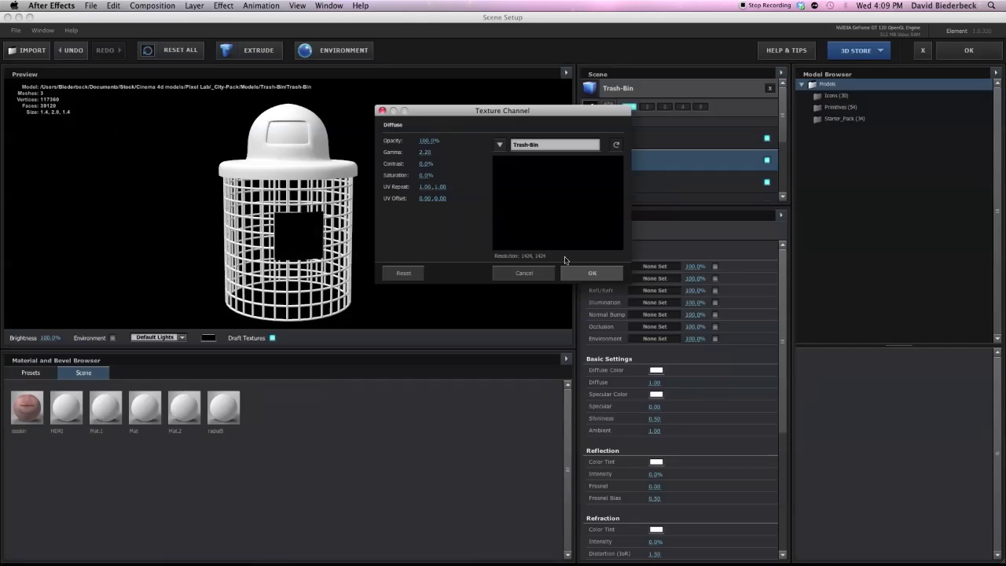
pyautogui.click(581, 273)
pyautogui.moveTo(257, 256)
pyautogui.mouseDown()
pyautogui.moveTo(354, 253)
pyautogui.moveTo(245, 248)
pyautogui.mouseUp()
pyautogui.press('super+Tab')
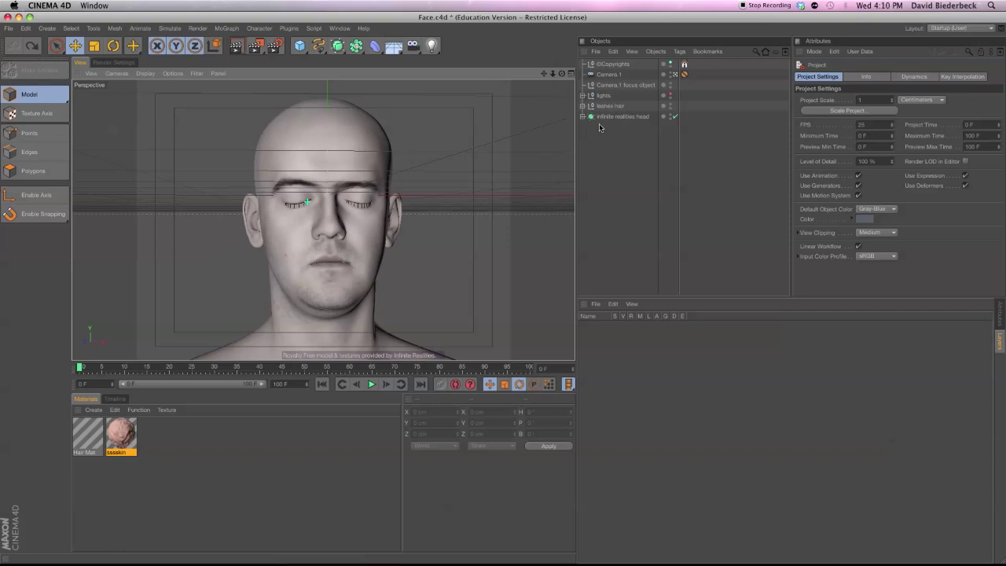
# Preview Map-COL.jpg from the Face project's tex folder in Quick Look
pyautogui.press('F11')
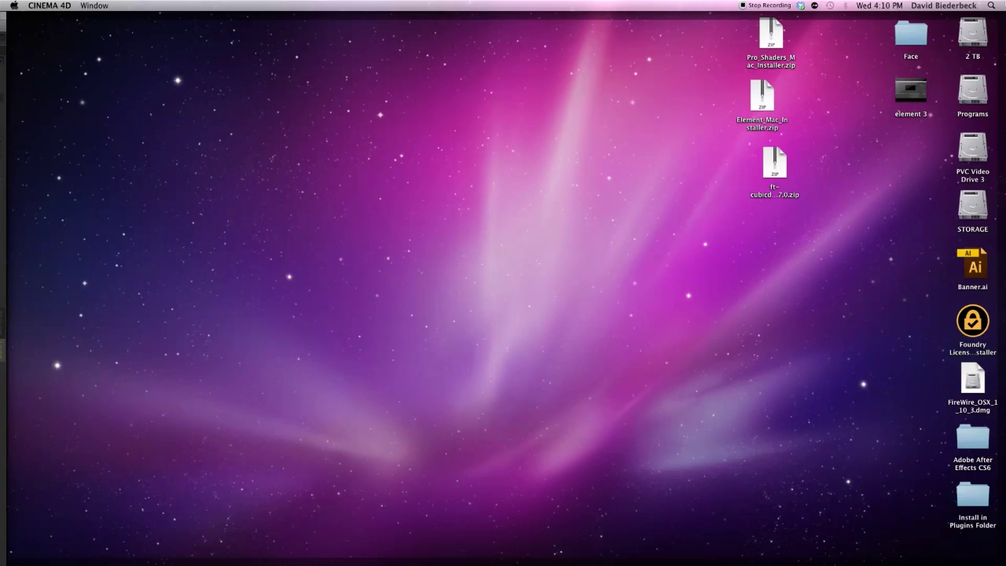
pyautogui.doubleClick(910, 35)
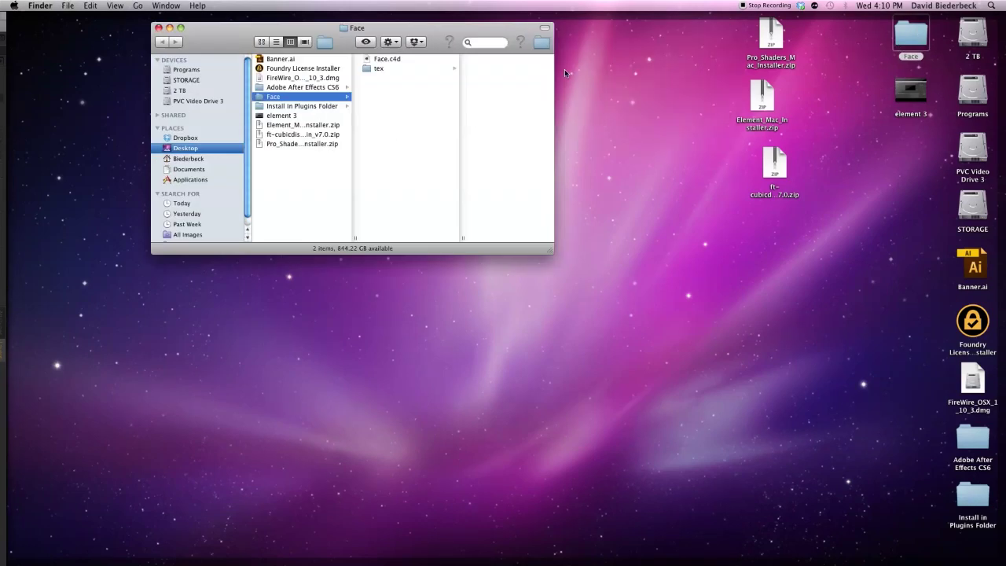
pyautogui.click(385, 71)
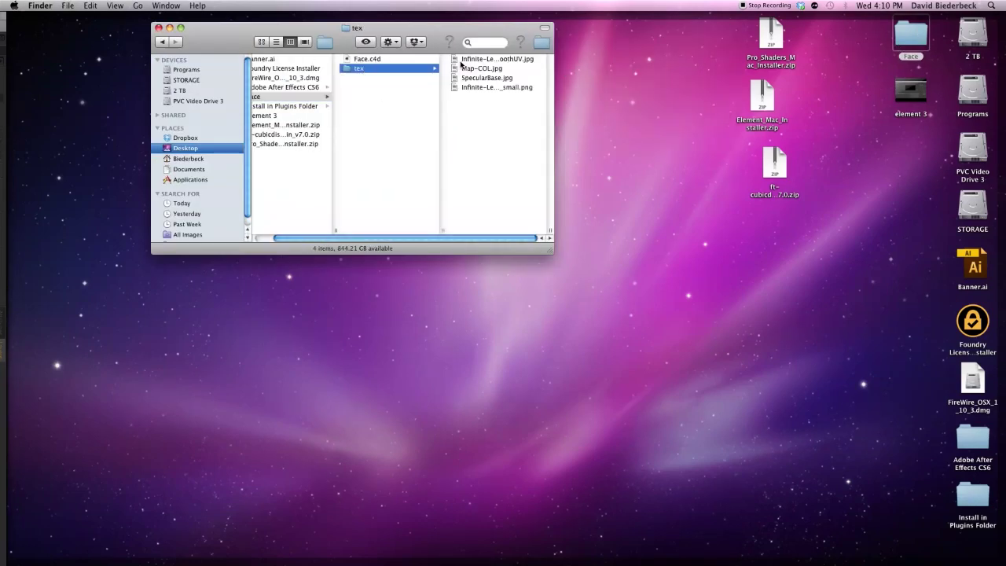
pyautogui.click(466, 60)
pyautogui.click(374, 68)
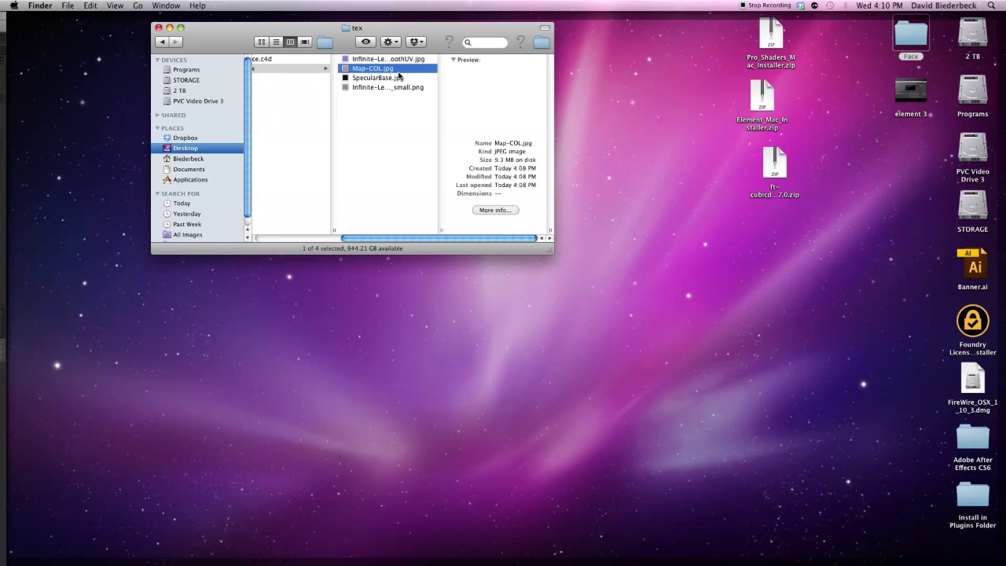
pyautogui.press('space')
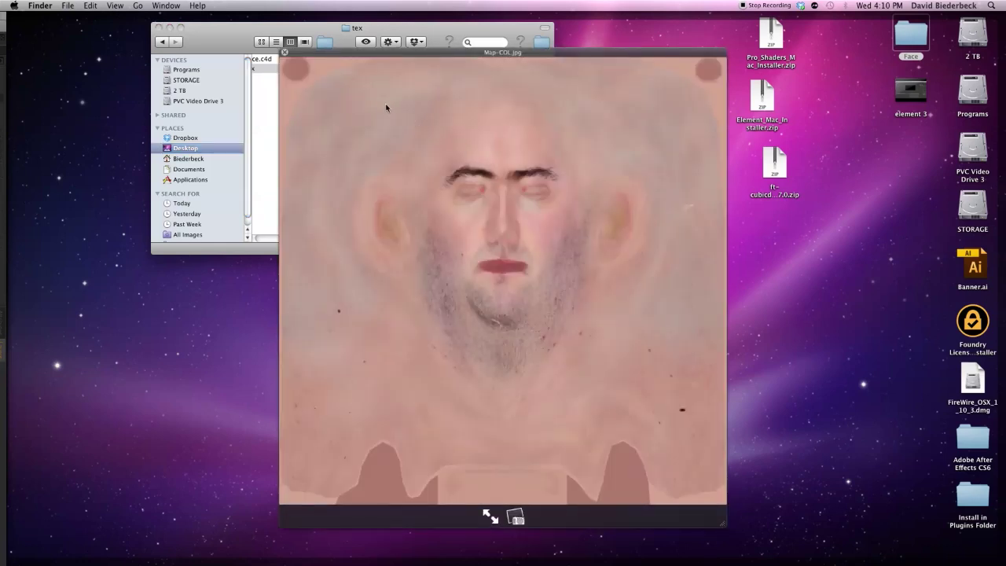
pyautogui.click(285, 53)
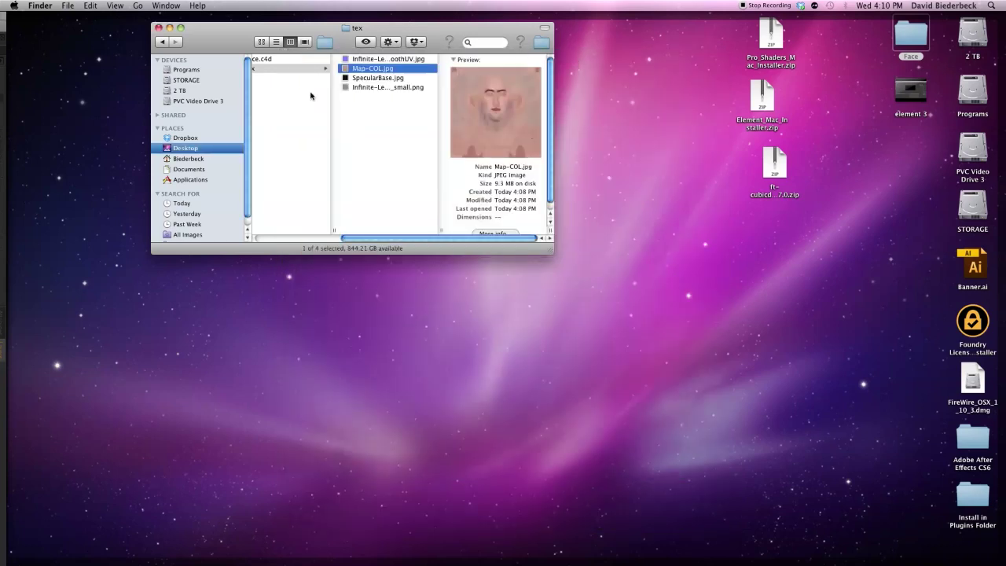
# Return to Finder and close the tex folder window
pyautogui.press('super+Tab')
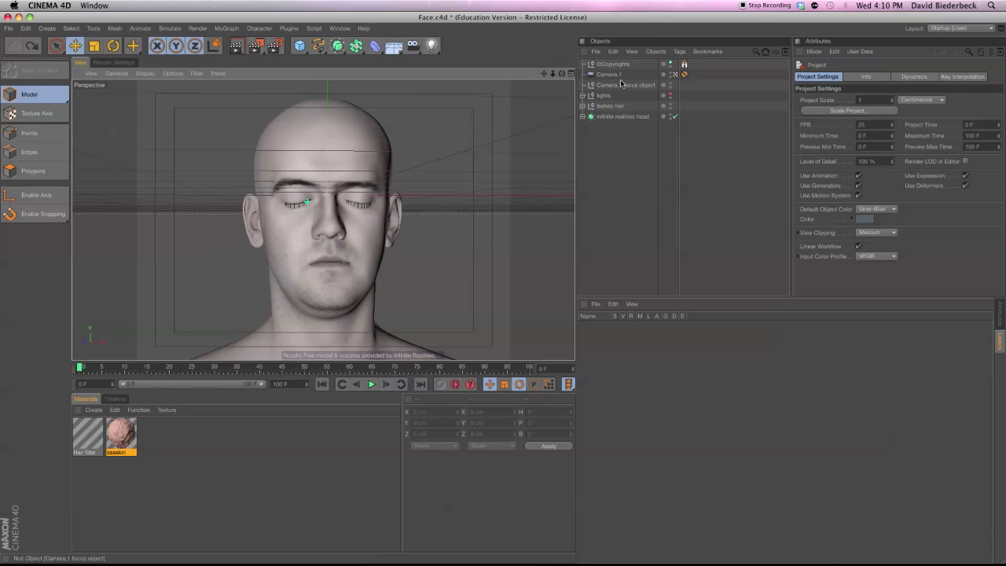
pyautogui.click(340, 28)
pyautogui.press('super+Tab')
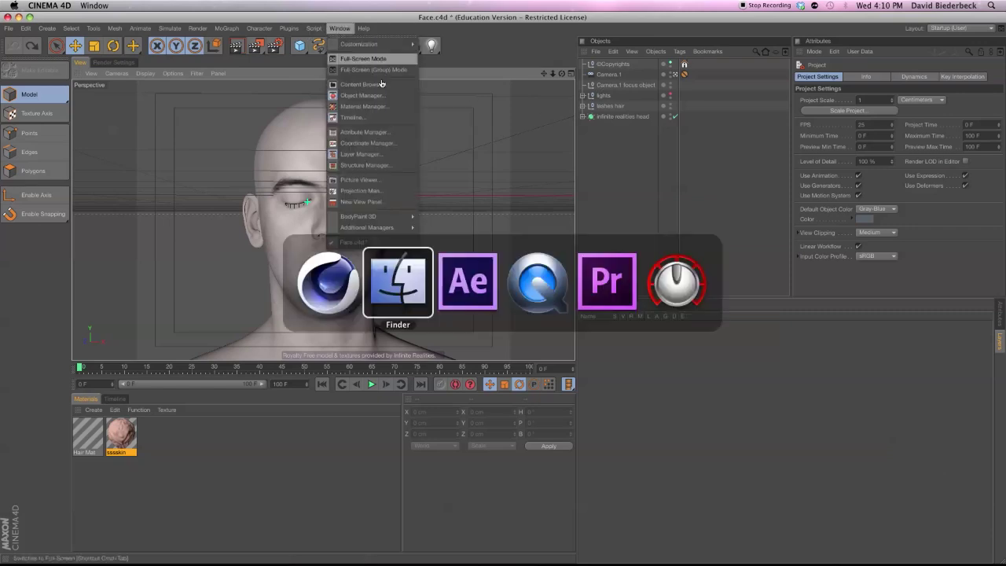
pyautogui.press('Tab')
pyautogui.hotkey('shift', 'Tab')
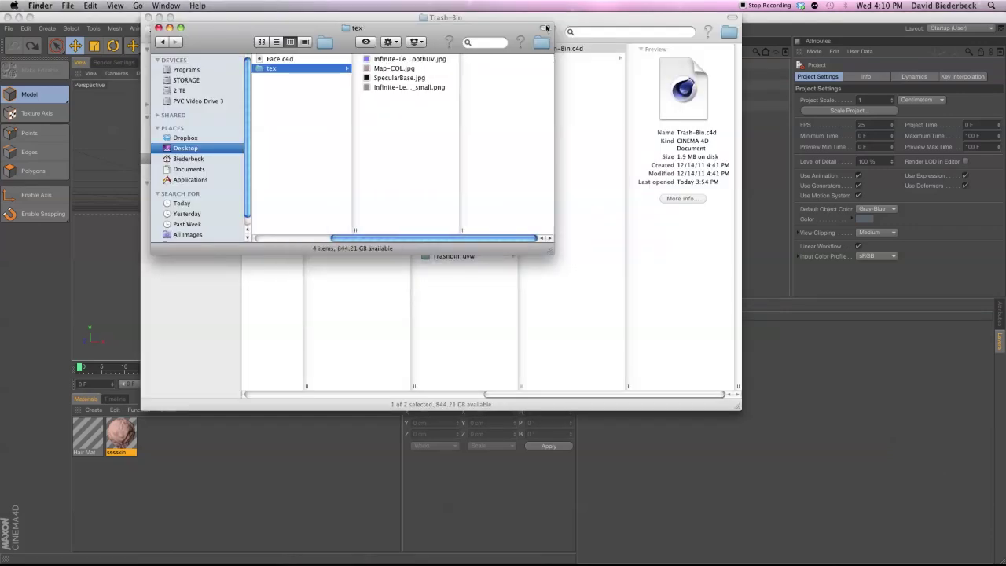
pyautogui.press('super+w')
# Open Trash-Bin.c4d and set the Sign texture tag's projection to UVW Mapping
pyautogui.doubleClick(571, 51)
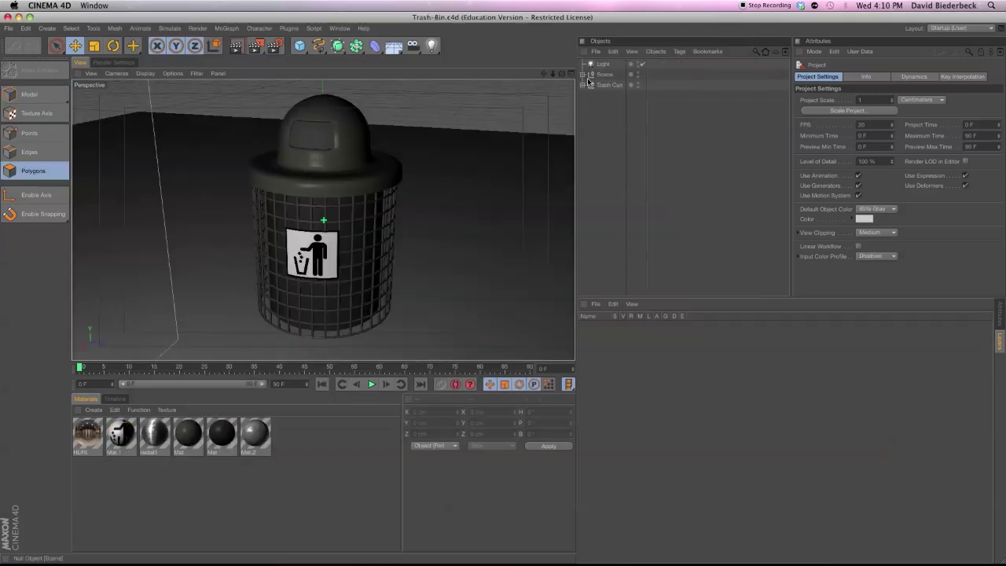
pyautogui.click(583, 84)
pyautogui.click(652, 116)
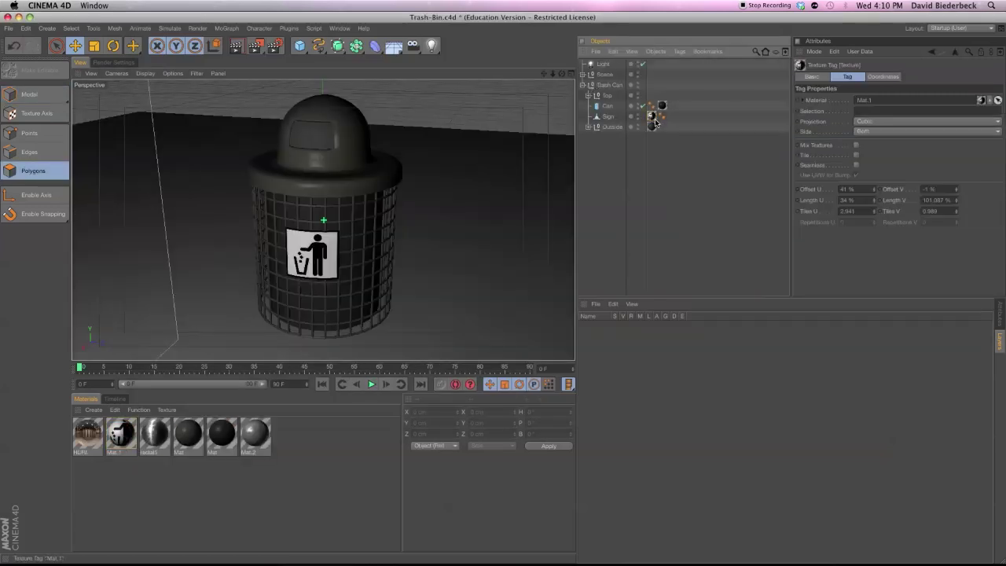
pyautogui.click(864, 122)
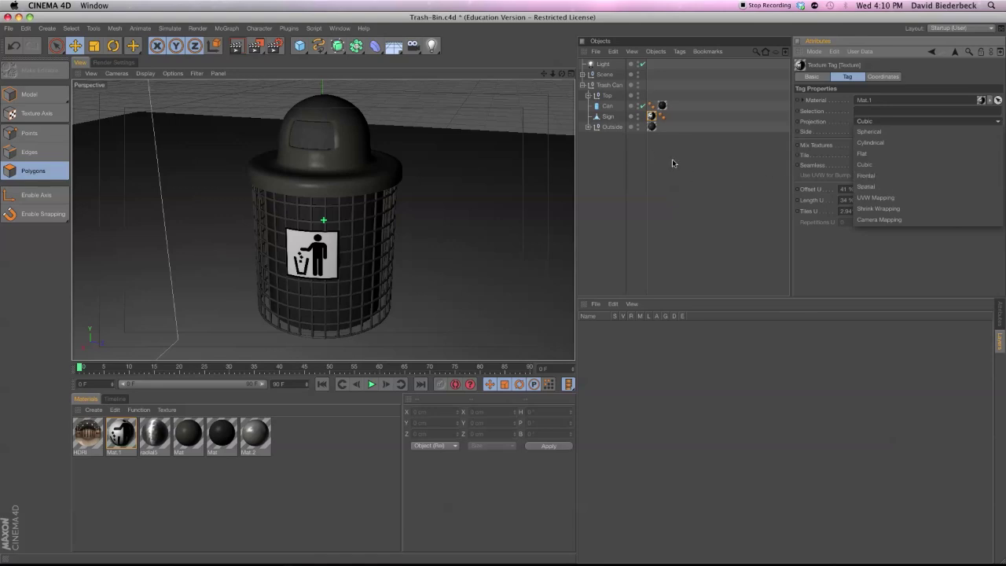
pyautogui.press('Escape')
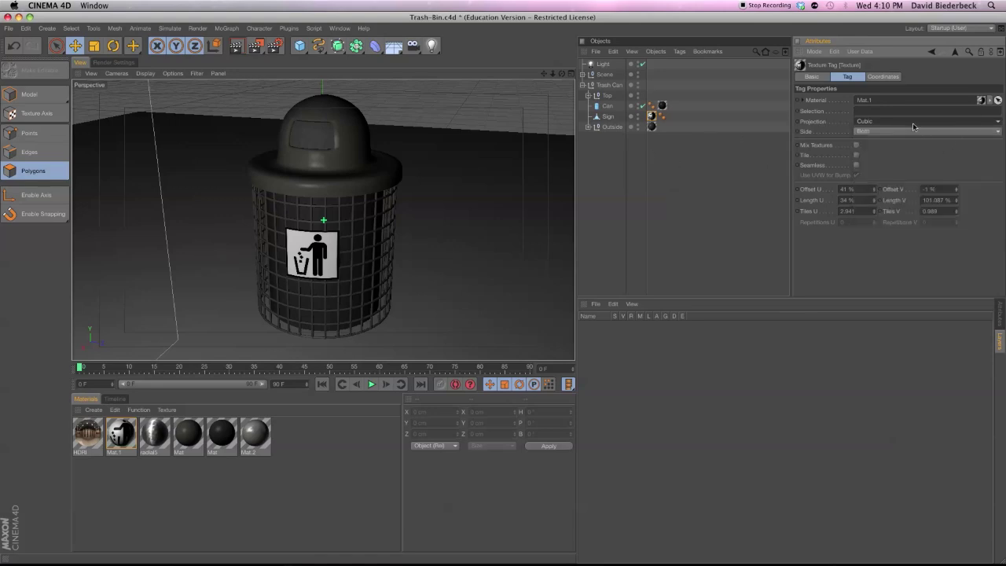
pyautogui.click(911, 122)
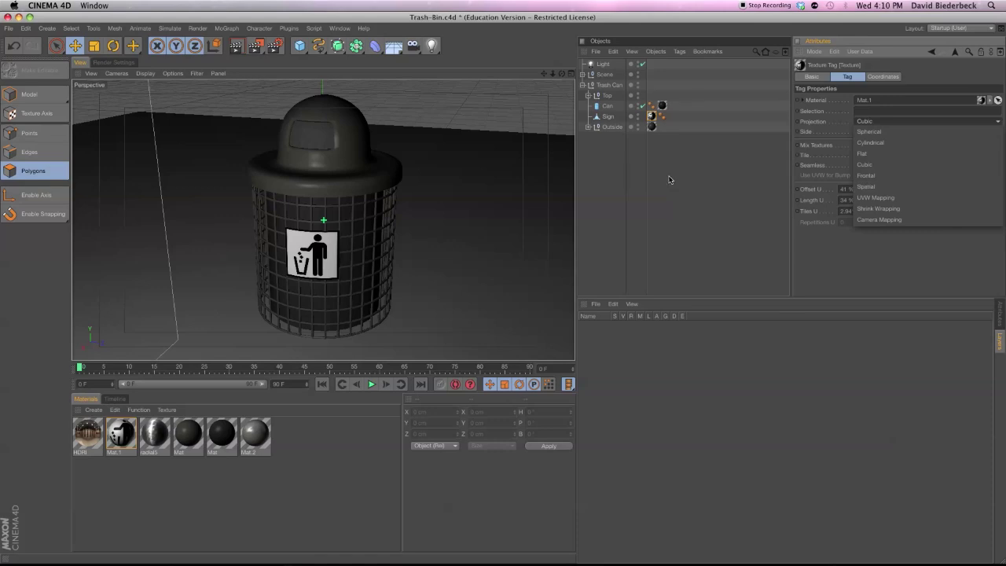
pyautogui.click(890, 198)
# Test-move the sign off the can, then undo to restore its position
pyautogui.click(328, 256)
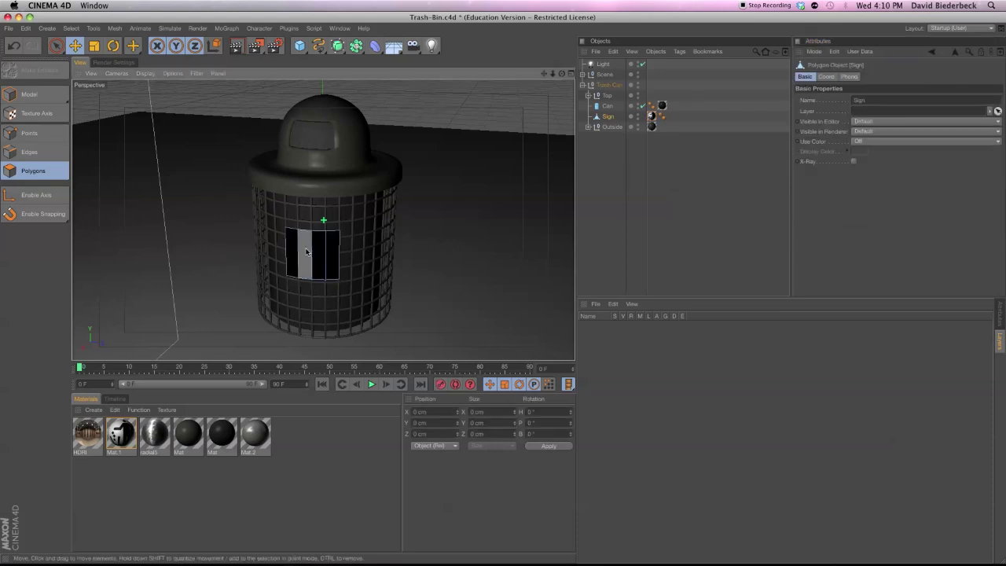
pyautogui.click(29, 93)
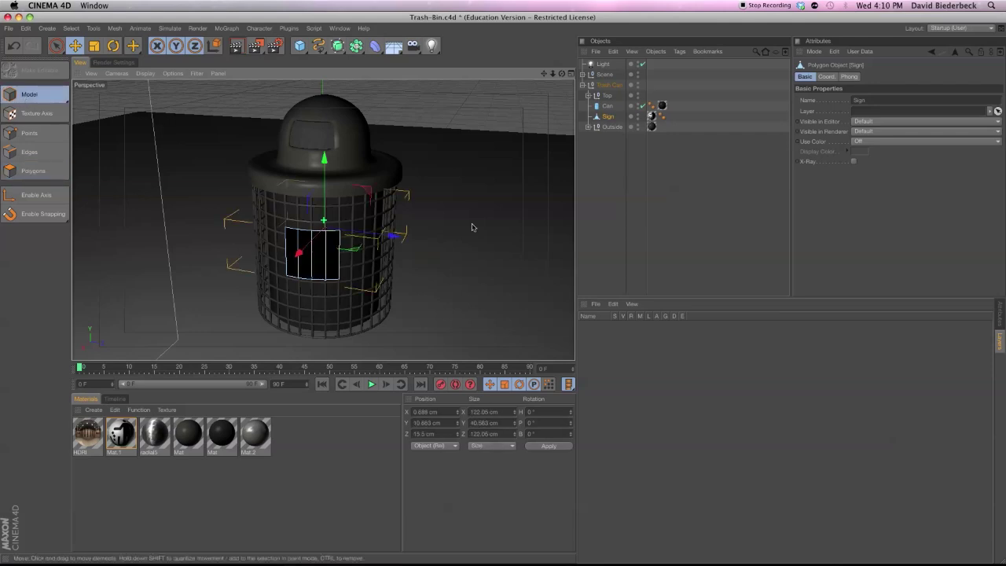
pyautogui.moveTo(296, 253); pyautogui.dragTo(220, 297)
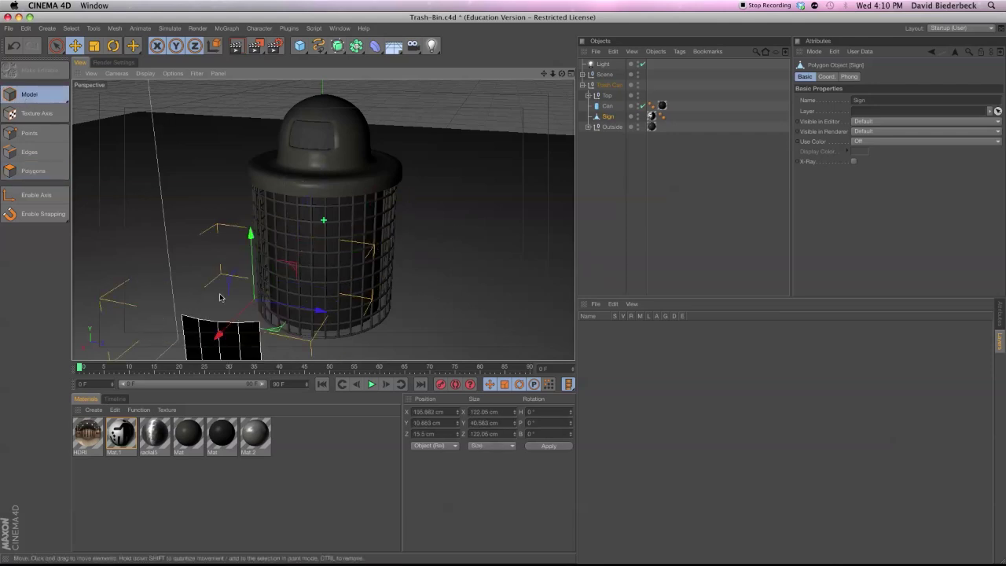
pyautogui.press('super+z')
pyautogui.click(704, 188)
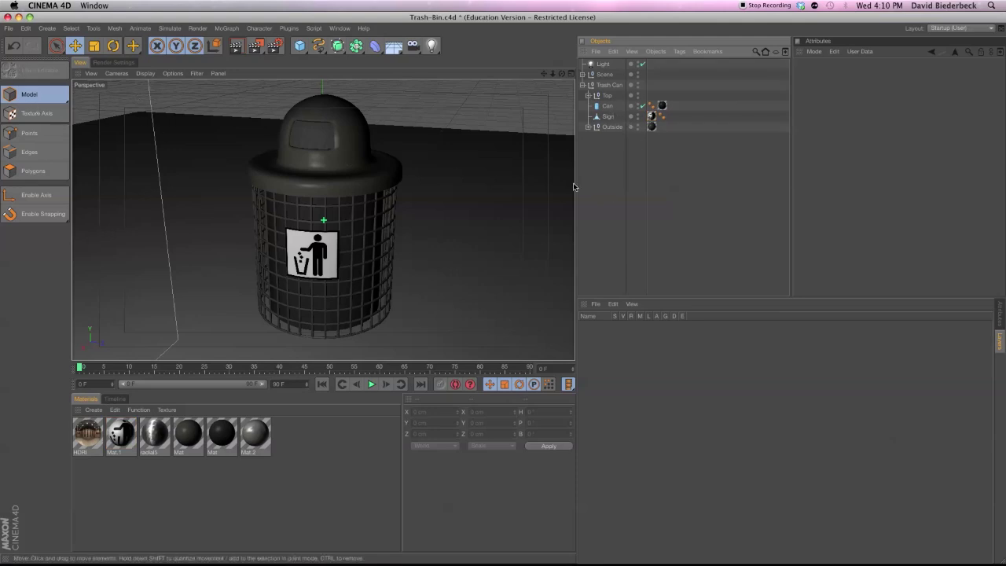
pyautogui.click(9, 29)
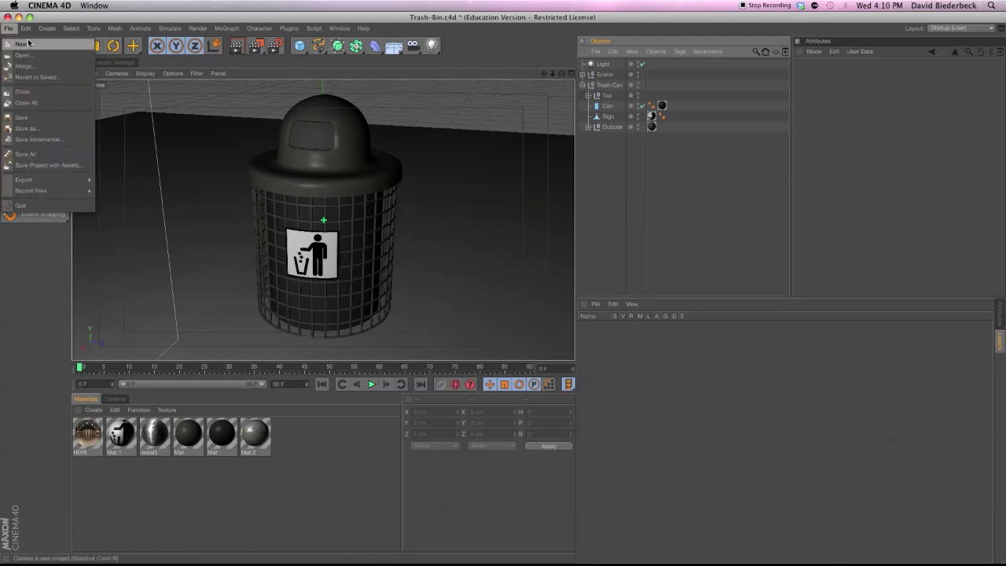
pyautogui.click(49, 6)
pyautogui.click(63, 34)
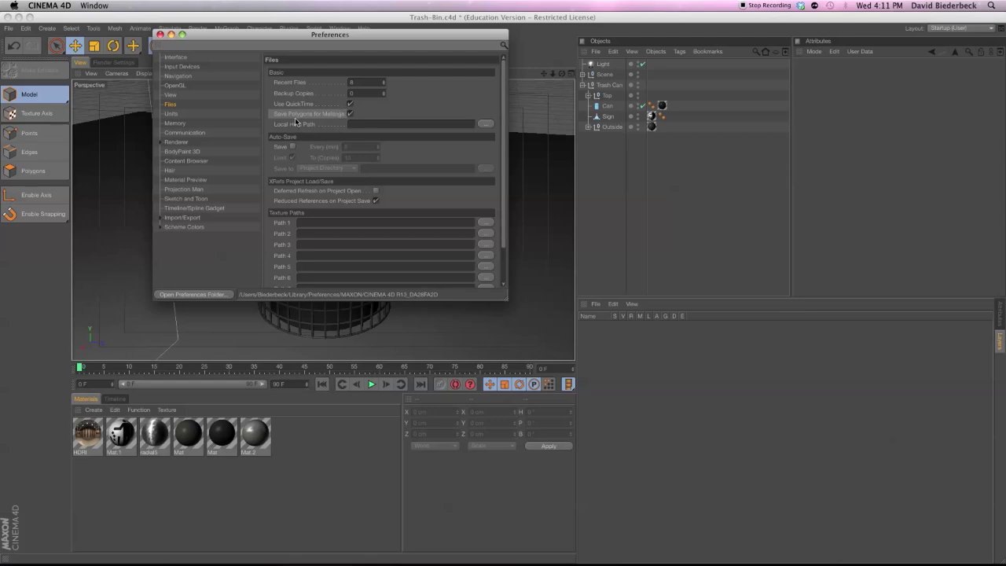
pyautogui.click(161, 34)
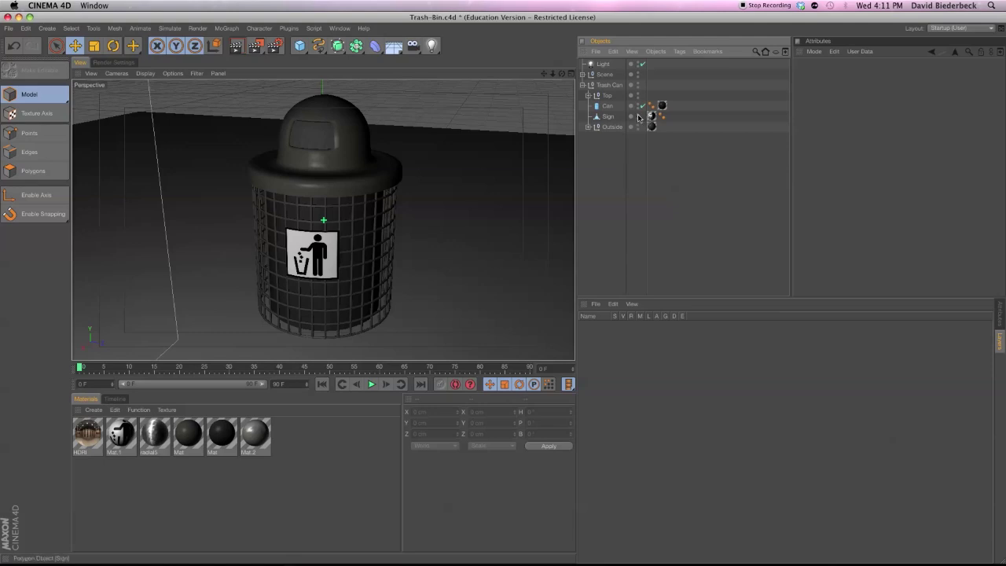
# Apply Tags > Assign UVW Coordinates to the Sign object's texture tag
pyautogui.click(652, 115)
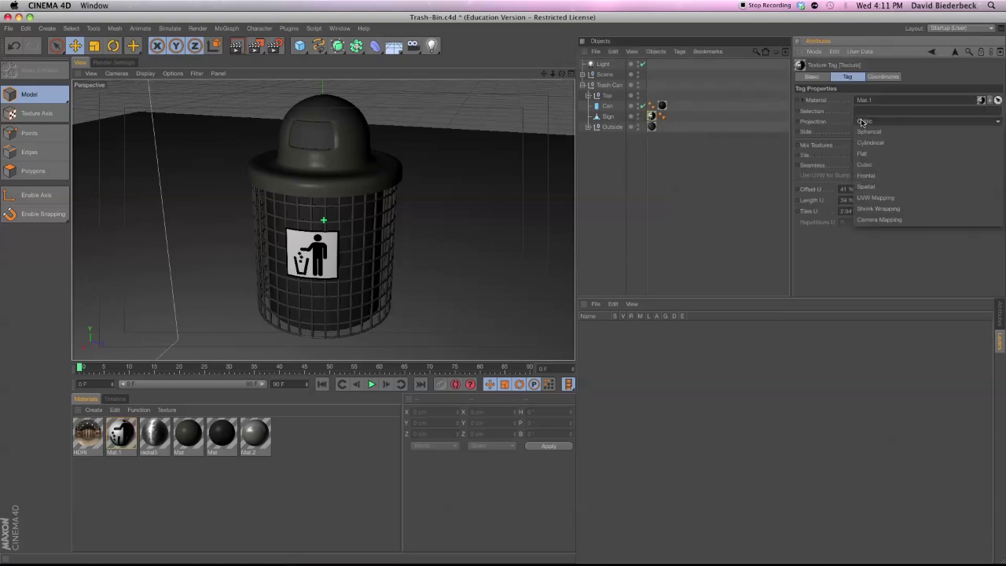
pyautogui.click(652, 116)
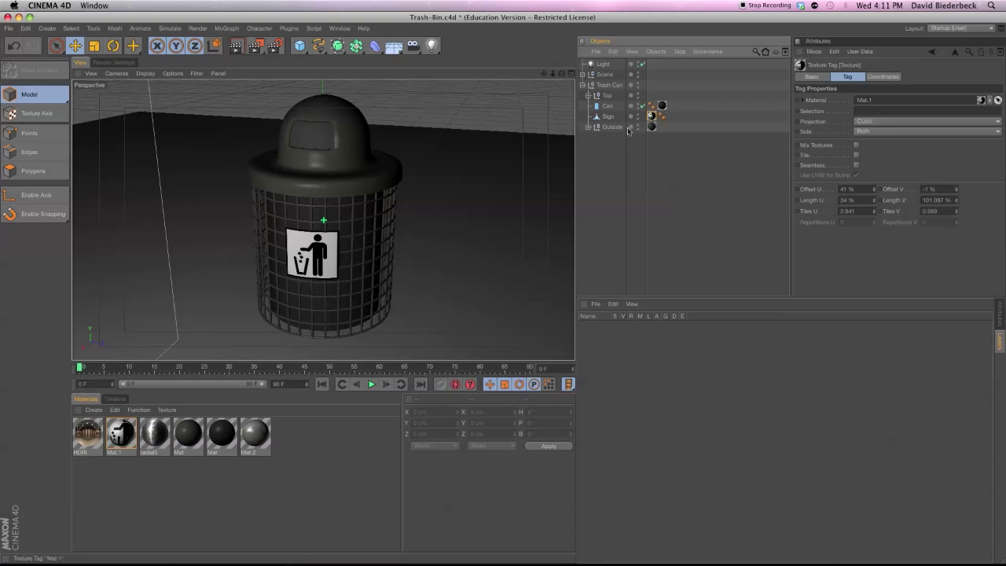
pyautogui.click(656, 51)
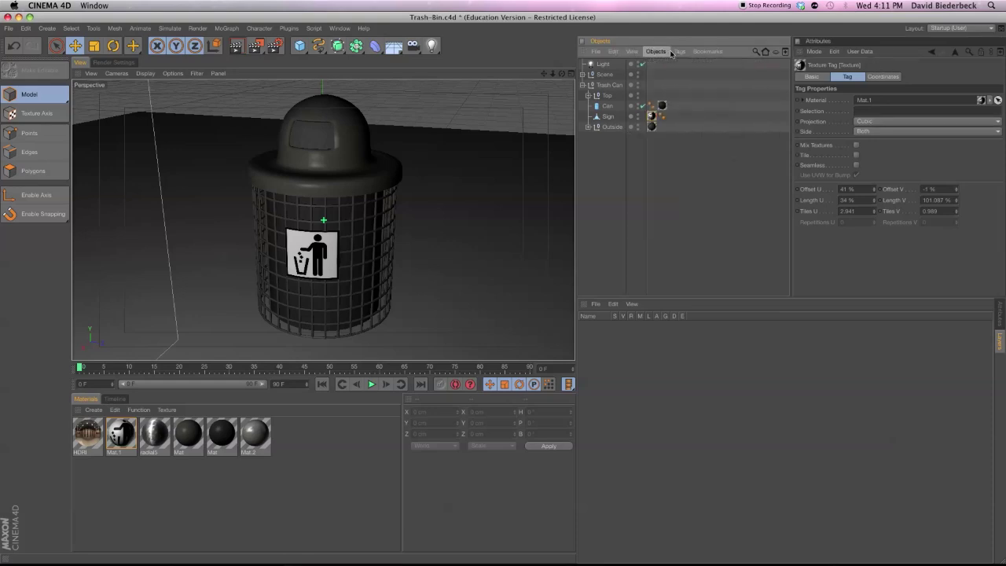
pyautogui.click(678, 51)
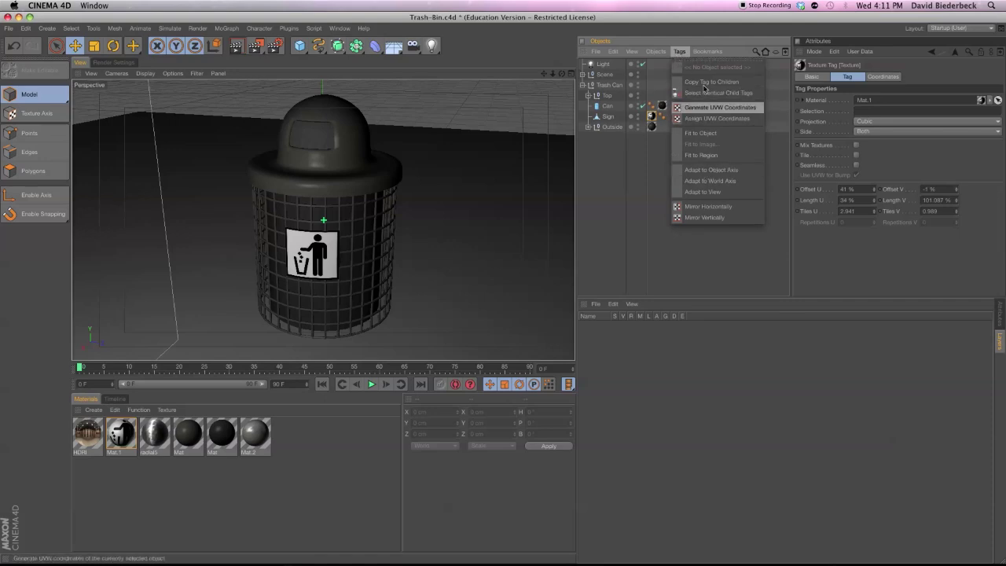
pyautogui.click(723, 119)
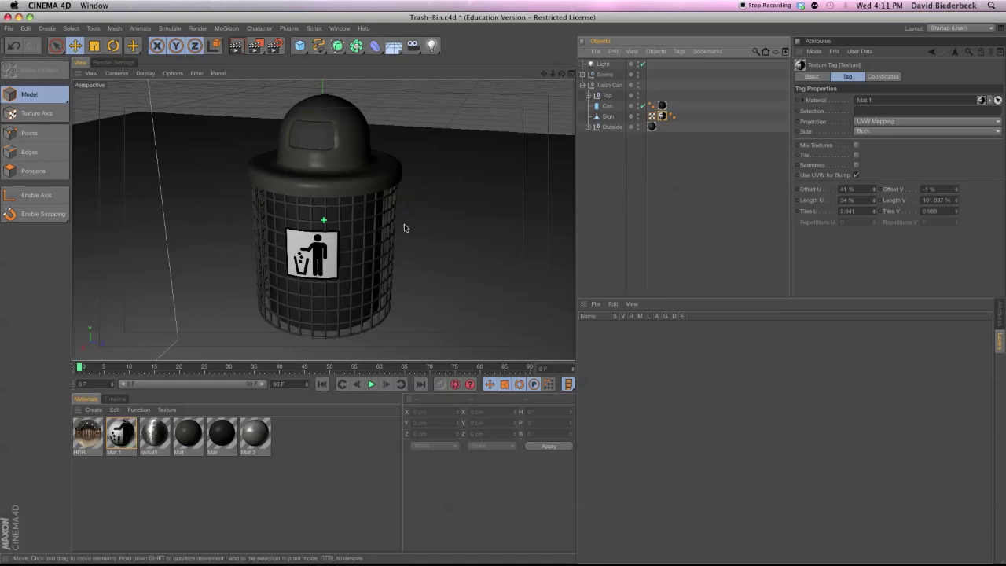
# Save the project with assets to the Models folder as 'Trashbin uvw3'
pyautogui.click(9, 28)
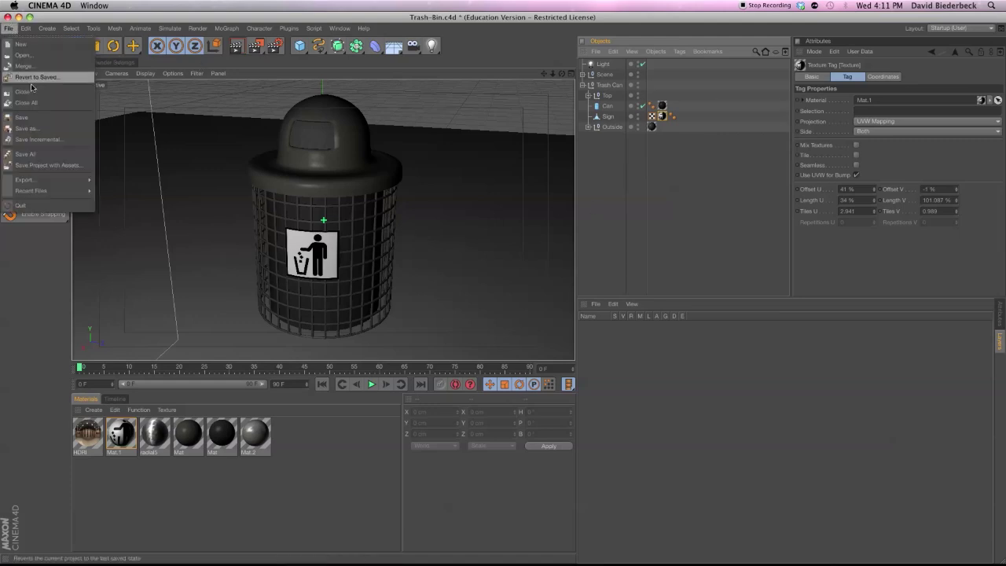
pyautogui.click(55, 166)
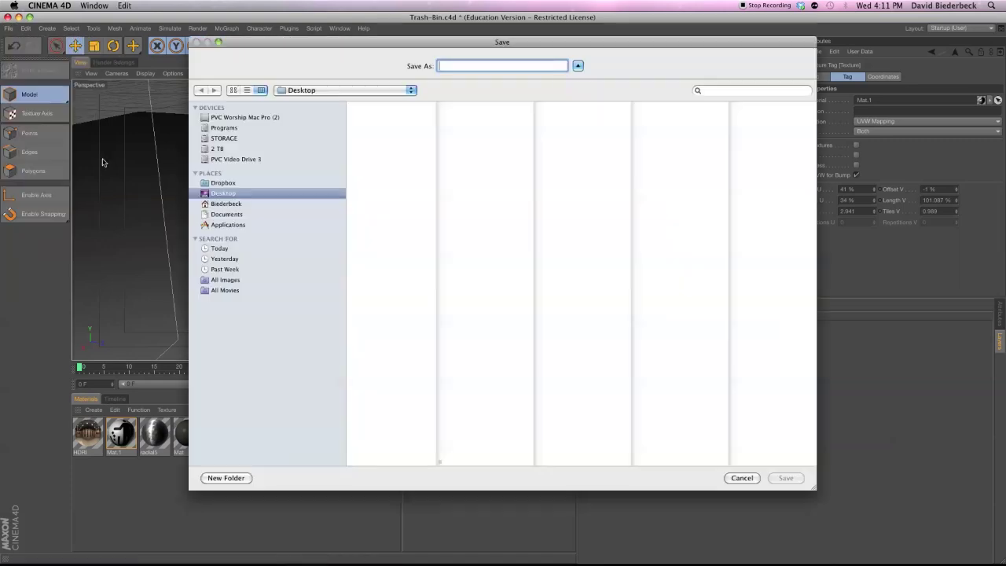
pyautogui.click(390, 88)
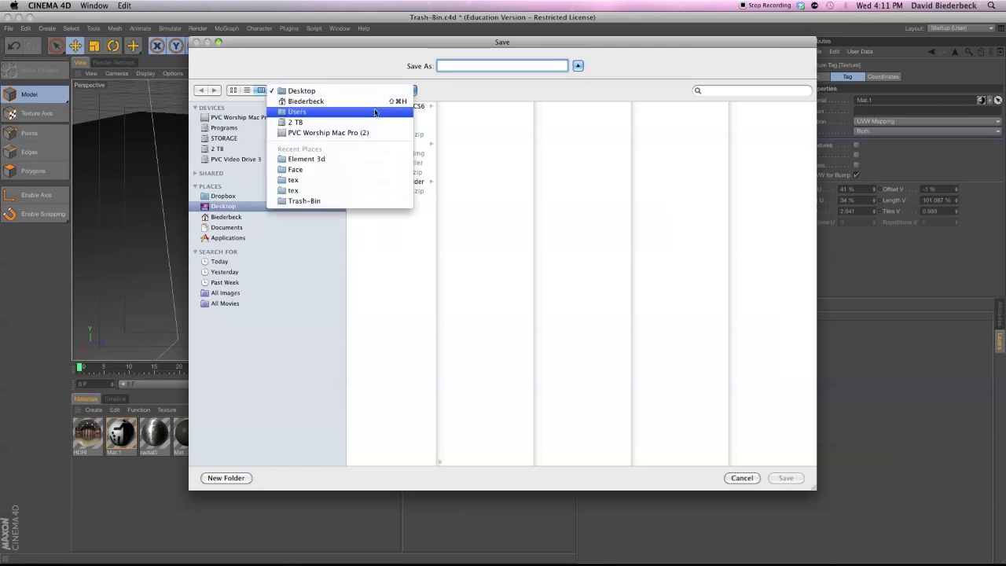
pyautogui.click(366, 201)
pyautogui.click(334, 90)
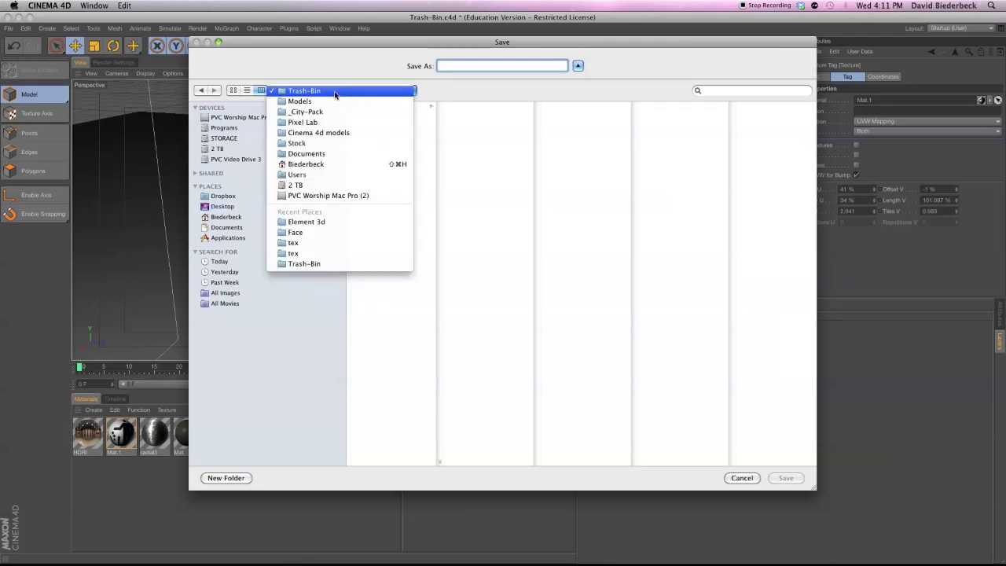
pyautogui.click(340, 107)
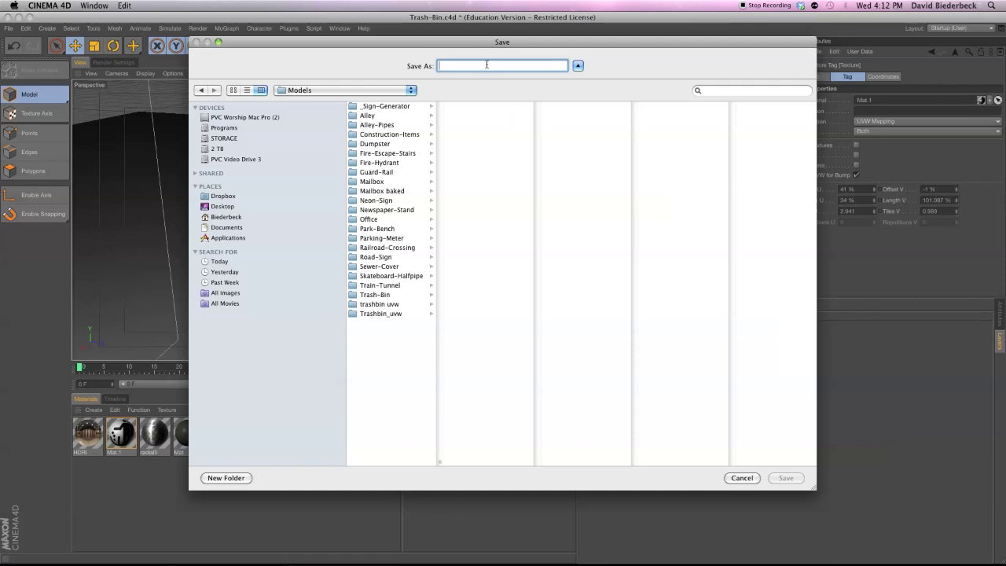
pyautogui.write('Trashbi')
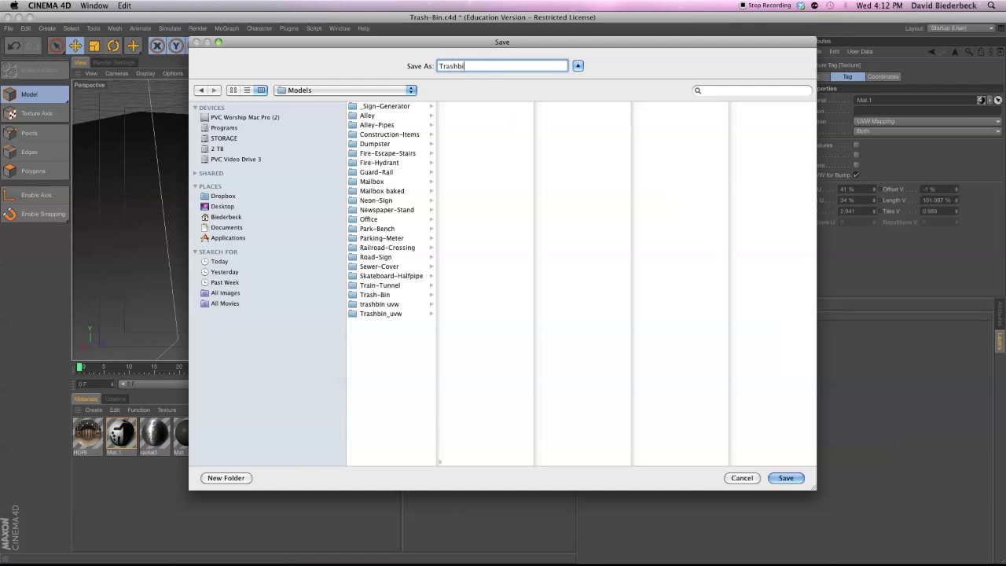
pyautogui.write('n uvw3')
pyautogui.press('Return')
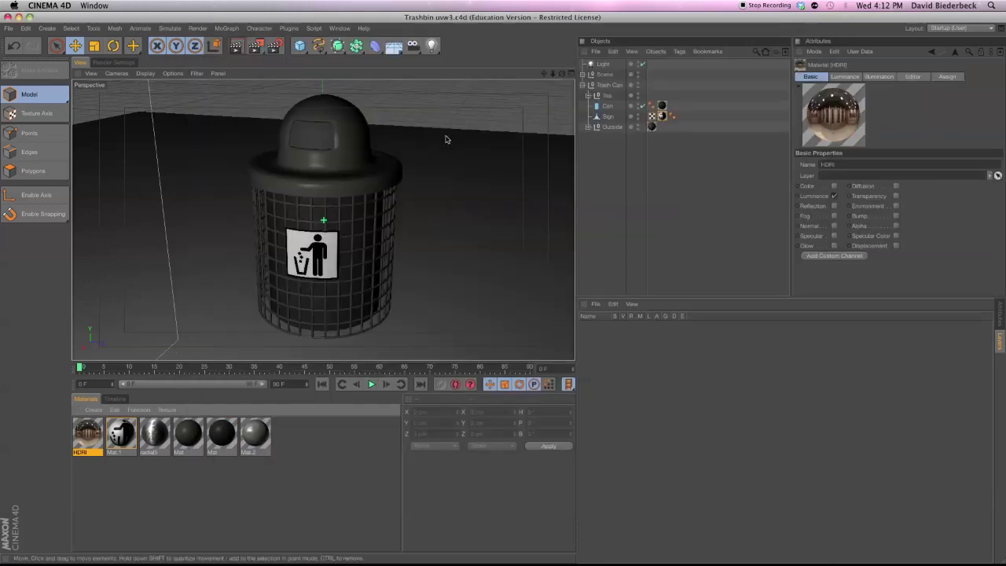
pyautogui.press('super+Tab')
# Import Models/Trashbin uvw3/Trashbin uvw3.c4d into Element 3D
pyautogui.click(606, 287)
pyautogui.press('super+Tab')
pyautogui.click(477, 288)
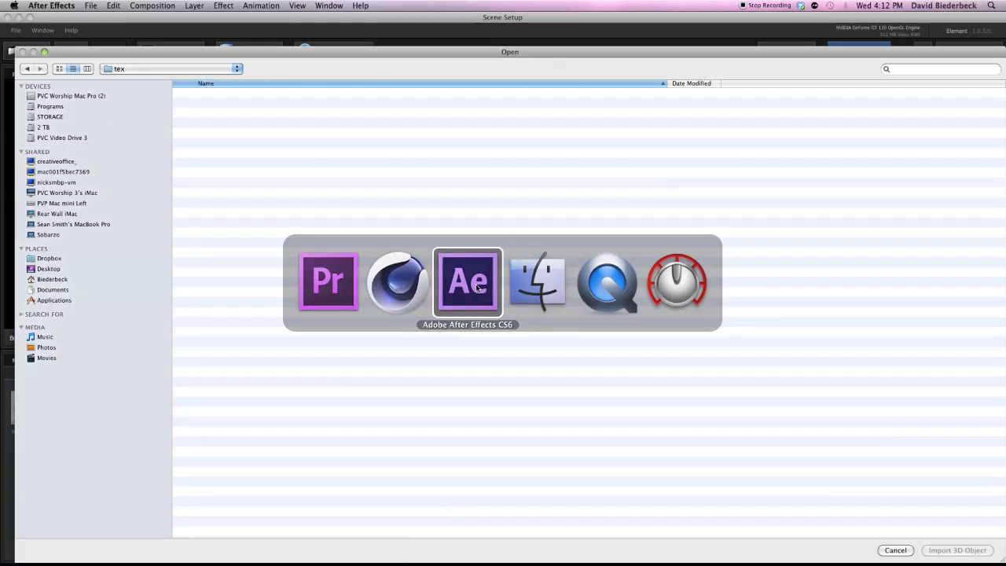
pyautogui.click(112, 69)
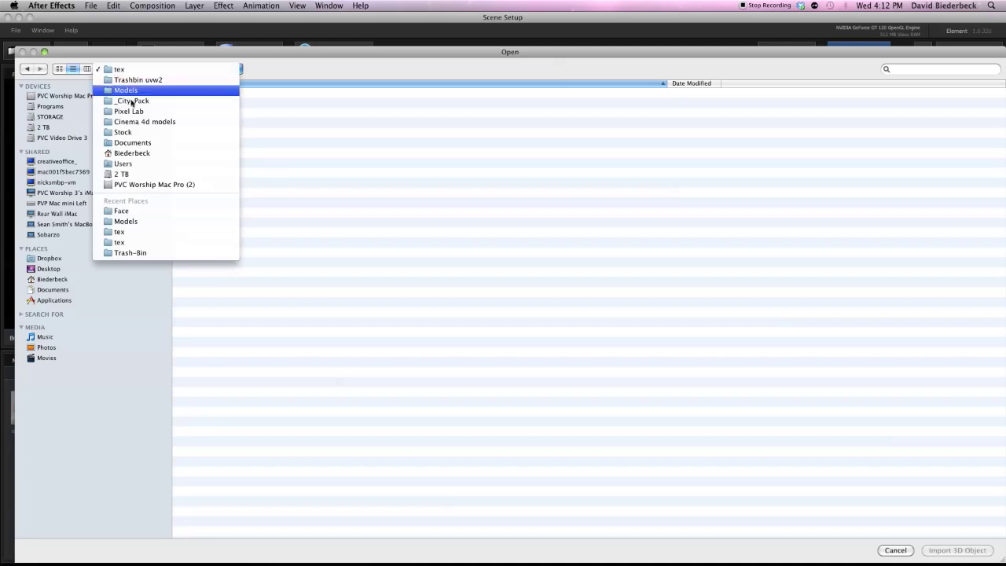
pyautogui.click(149, 90)
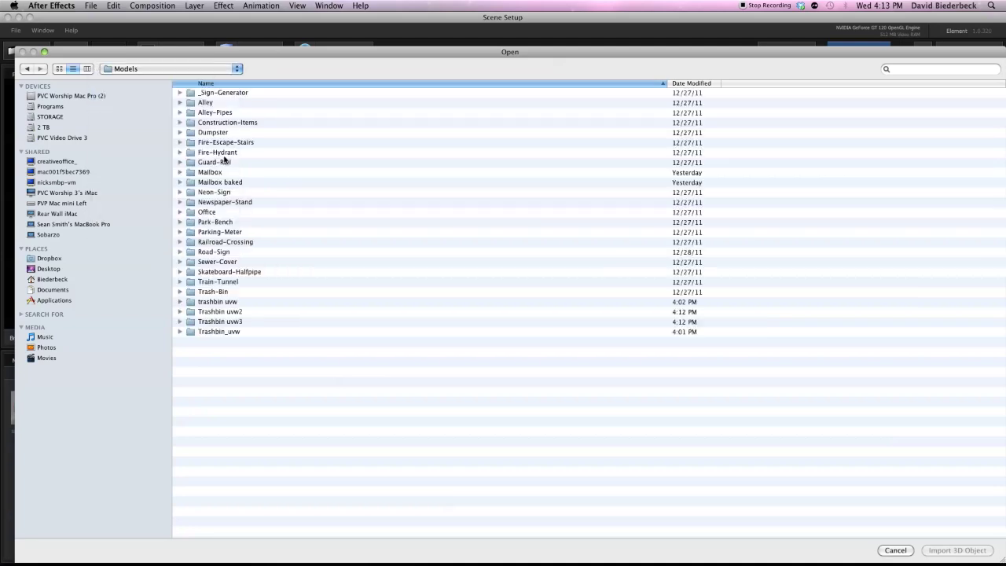
pyautogui.doubleClick(245, 322)
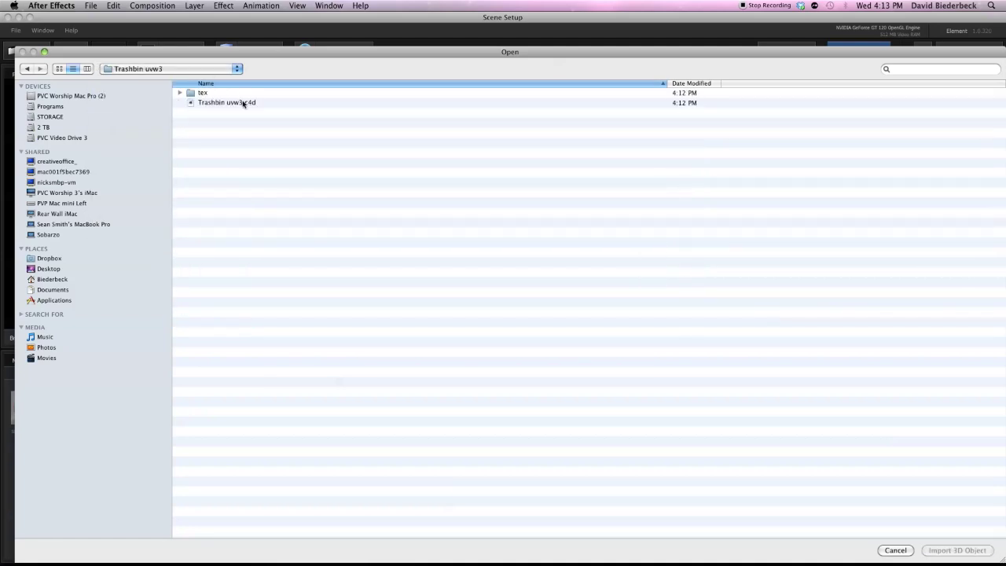
pyautogui.doubleClick(244, 103)
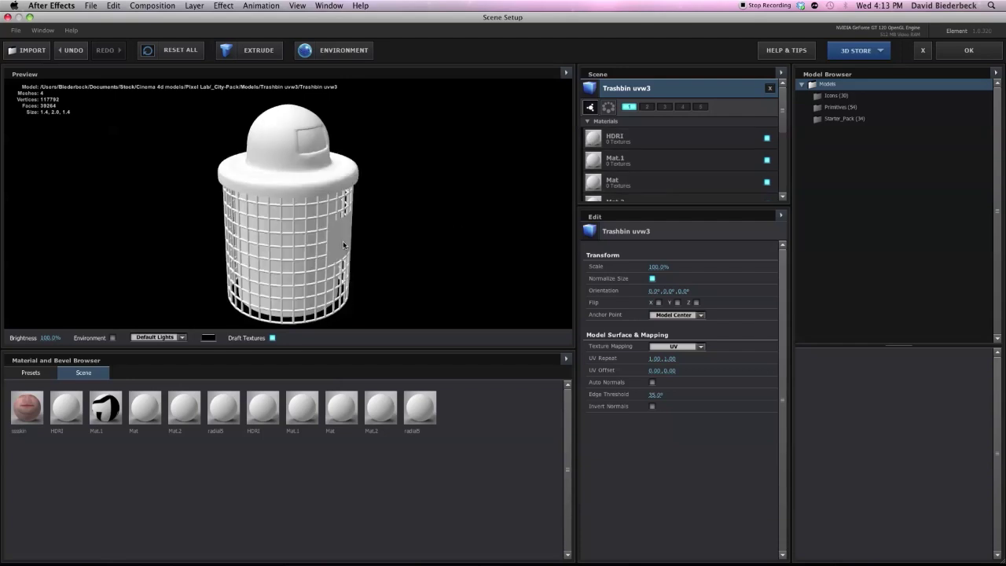
pyautogui.moveTo(343, 240); pyautogui.dragTo(236, 226)
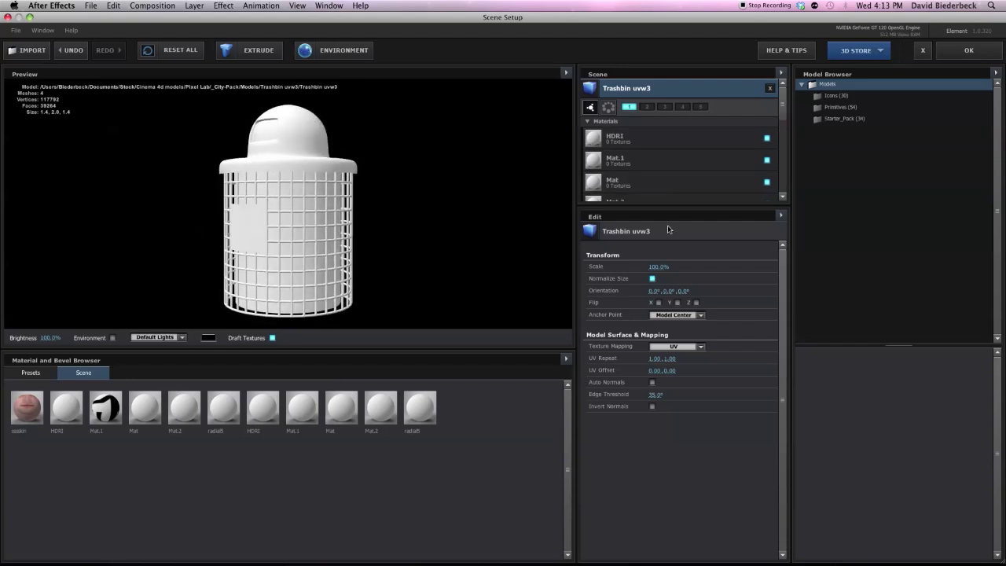
# Load Trash-Bin.jpg from Trash-Bin/tex as Mat.1's diffuse texture and confirm
pyautogui.click(645, 160)
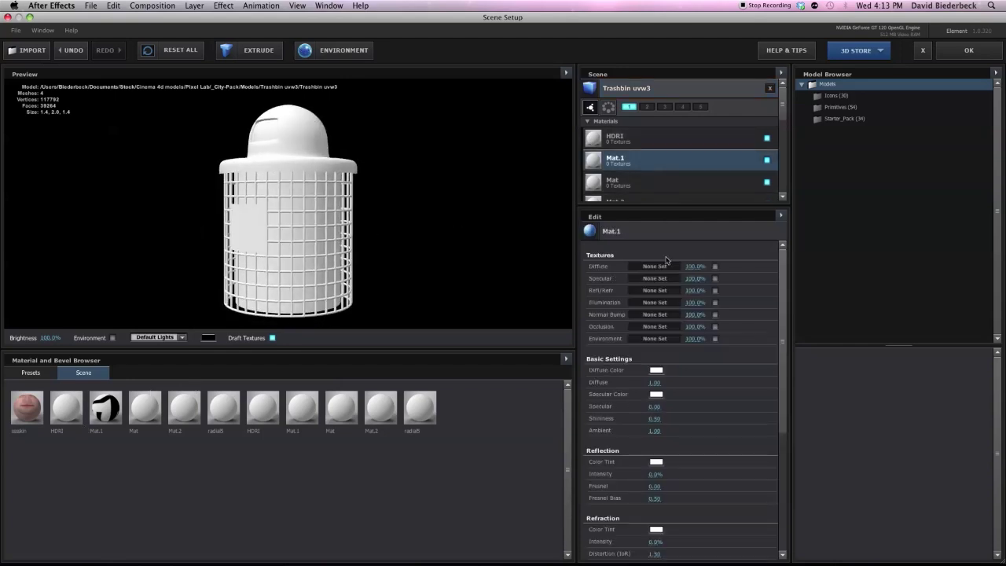
pyautogui.click(655, 267)
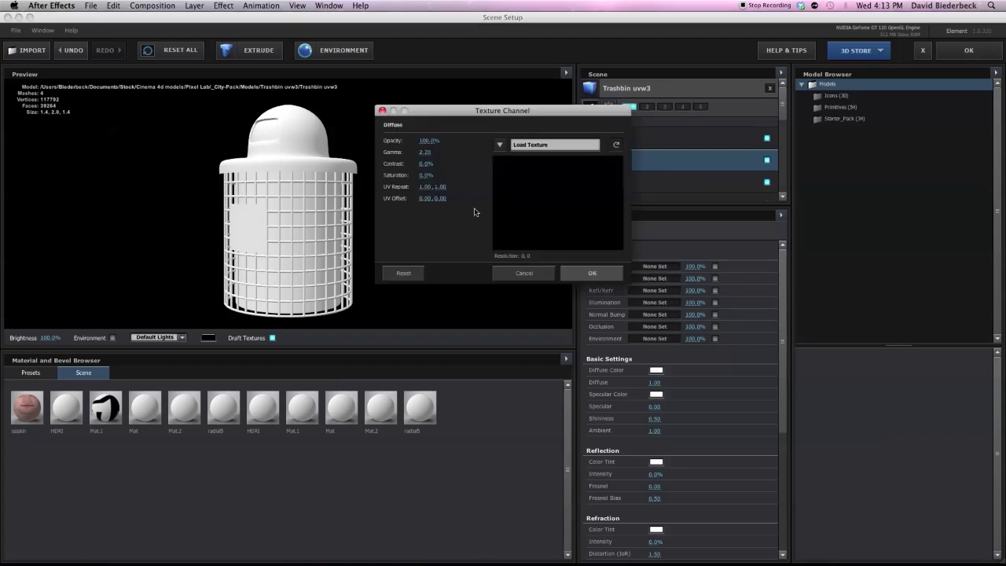
pyautogui.click(500, 144)
pyautogui.click(528, 143)
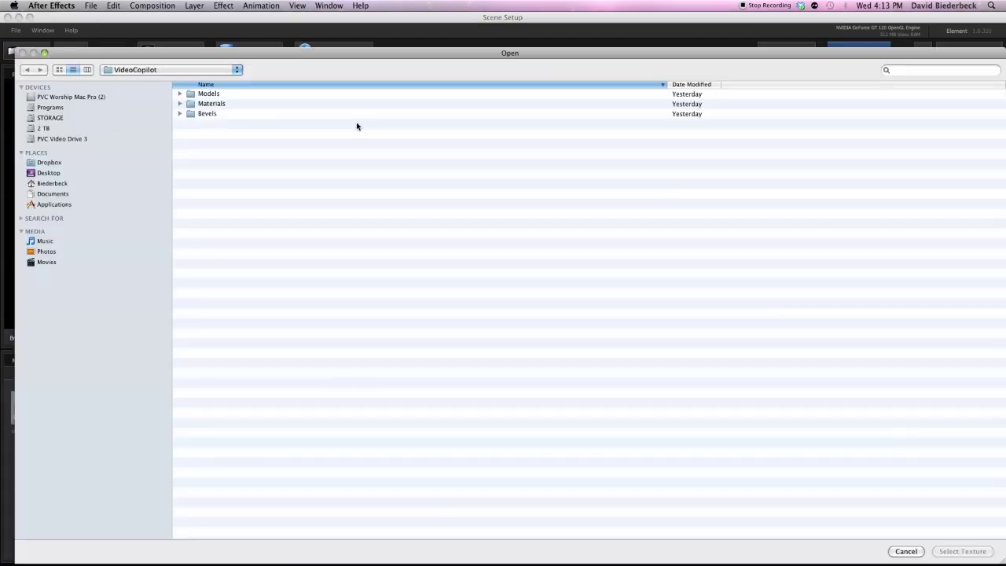
pyautogui.click(176, 72)
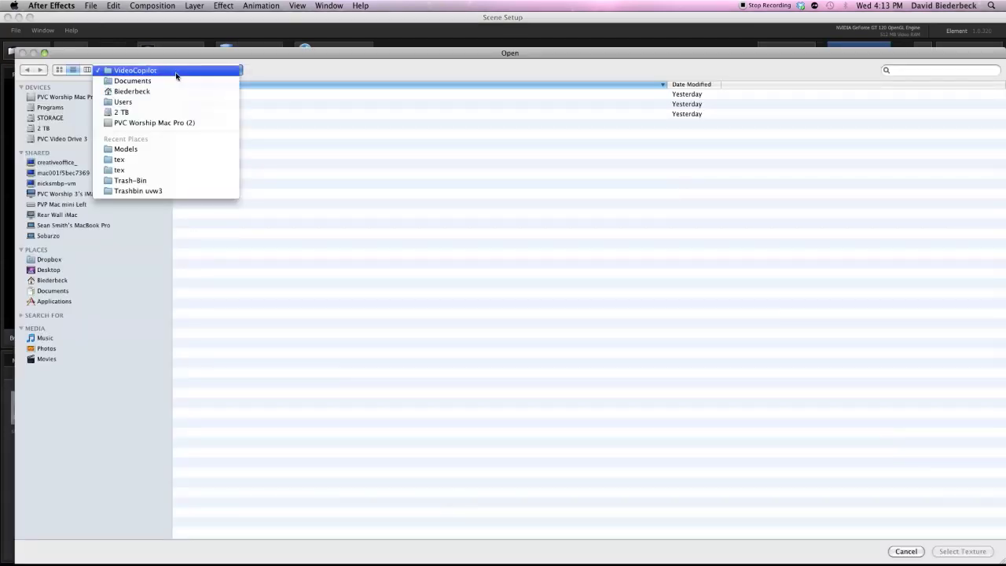
pyautogui.click(180, 180)
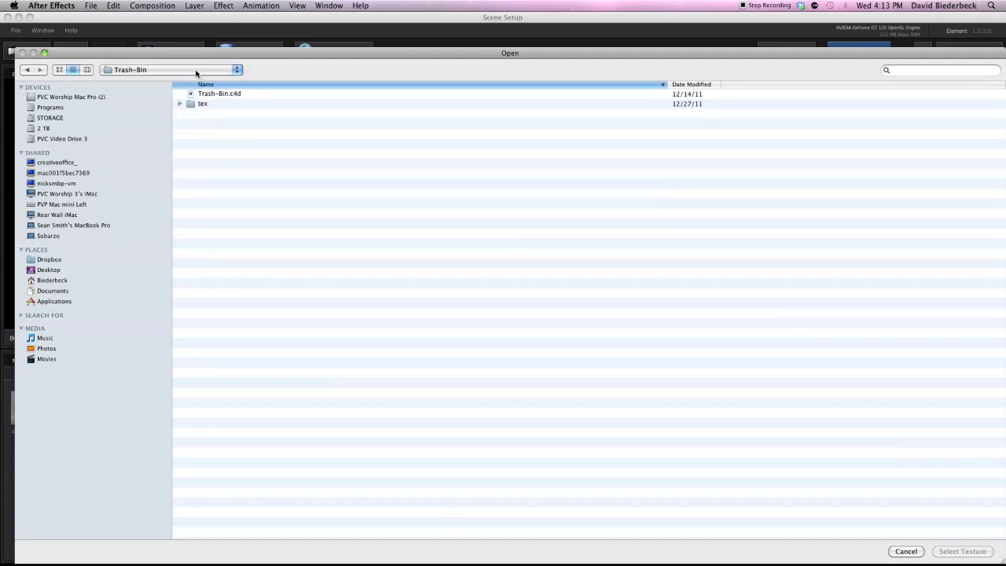
pyautogui.click(196, 73)
pyautogui.click(191, 243)
pyautogui.doubleClick(214, 104)
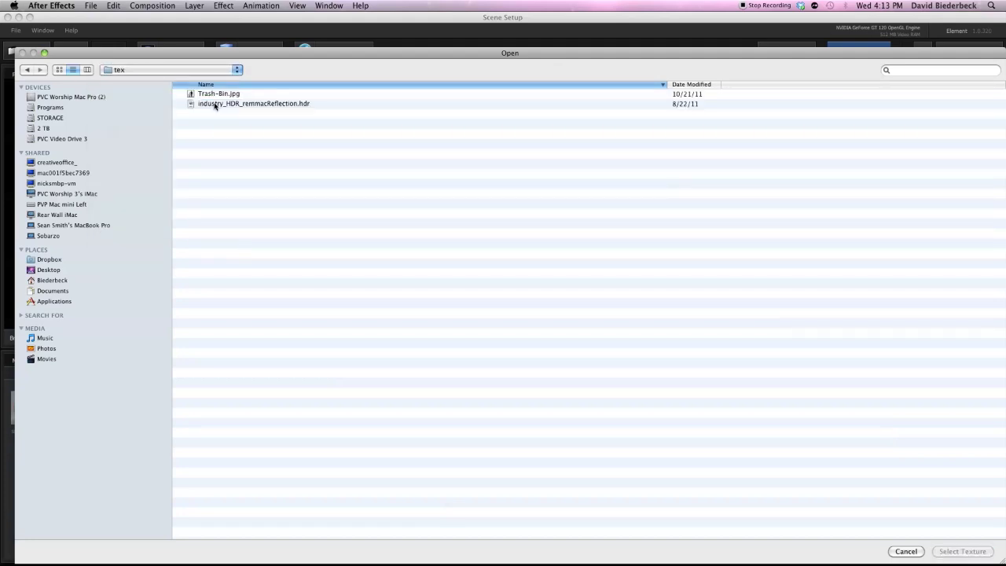
pyautogui.doubleClick(213, 95)
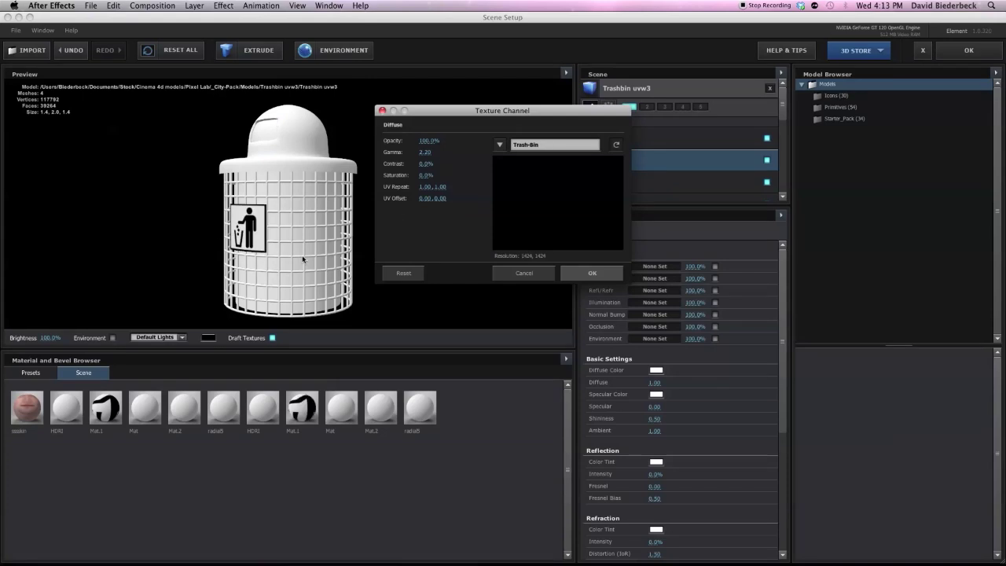
pyautogui.click(593, 271)
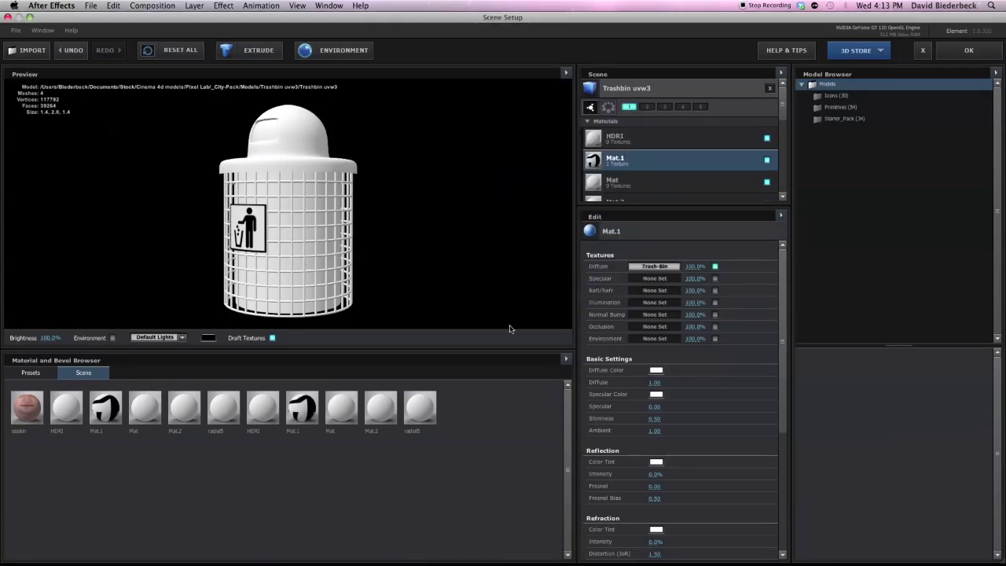
# Apply the blue Paint preset to only the trash bin's third material slot
pyautogui.click(25, 374)
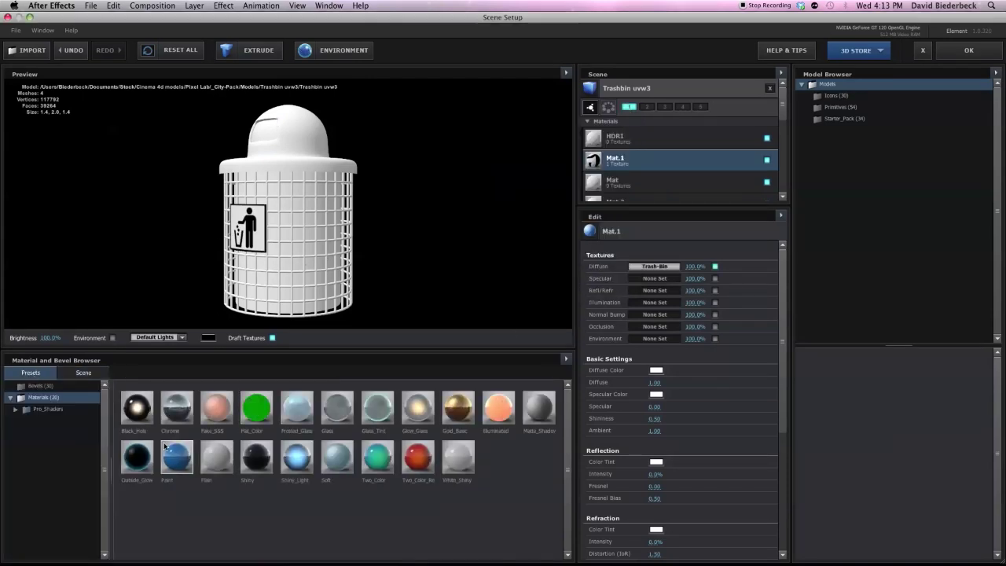
pyautogui.moveTo(180, 434)
pyautogui.mouseDown()
pyautogui.moveTo(294, 169)
pyautogui.moveTo(312, 189)
pyautogui.mouseUp()
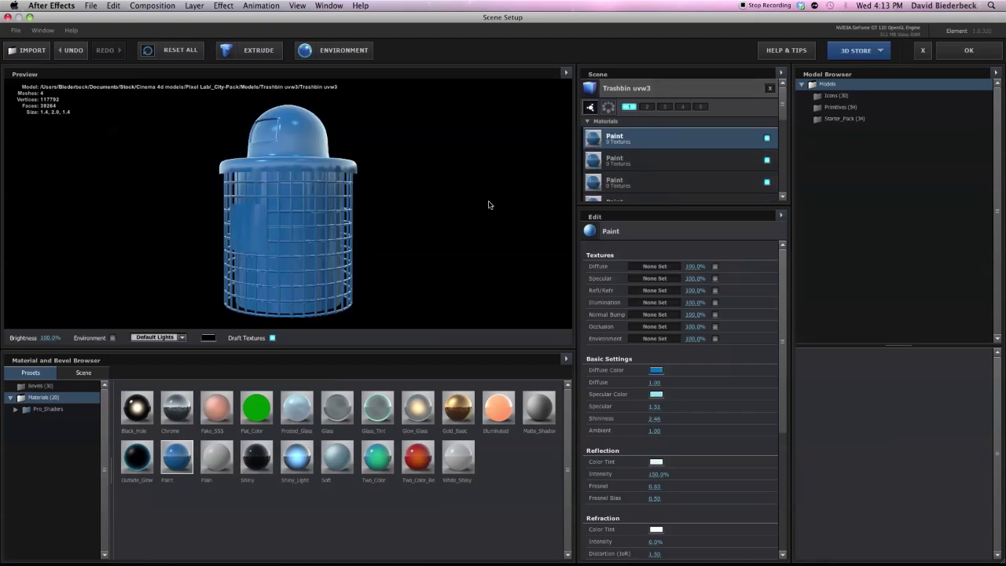
pyautogui.press('super+z')
pyautogui.moveTo(177, 458)
pyautogui.mouseDown()
pyautogui.moveTo(548, 216)
pyautogui.moveTo(625, 183)
pyautogui.mouseUp()
pyautogui.moveTo(305, 196); pyautogui.dragTo(354, 264)
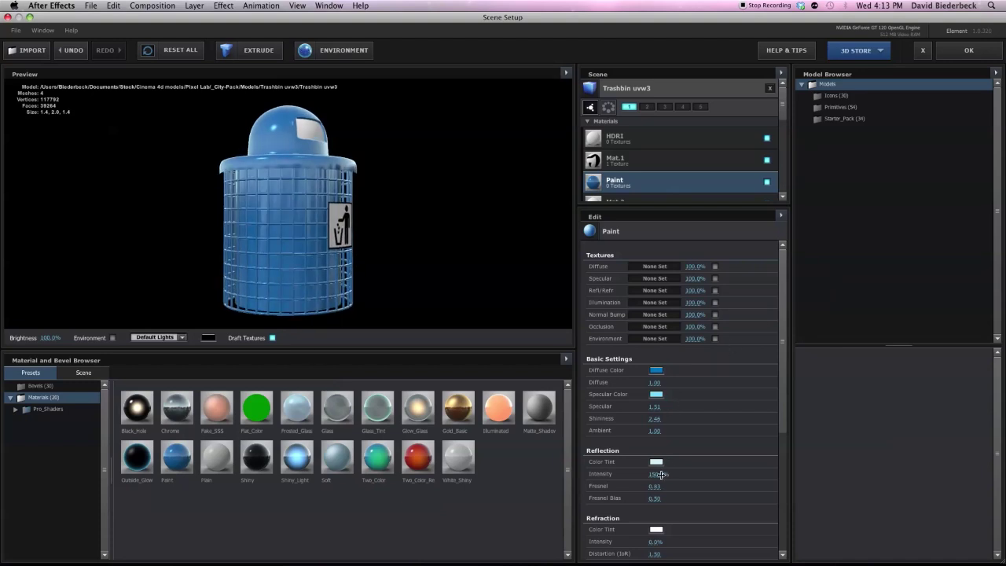
# Lower the Paint material's specular to 0.40, check the bin, and accept Scene Setup
pyautogui.moveTo(658, 407); pyautogui.dragTo(599, 411)
pyautogui.moveTo(364, 234); pyautogui.dragTo(487, 216)
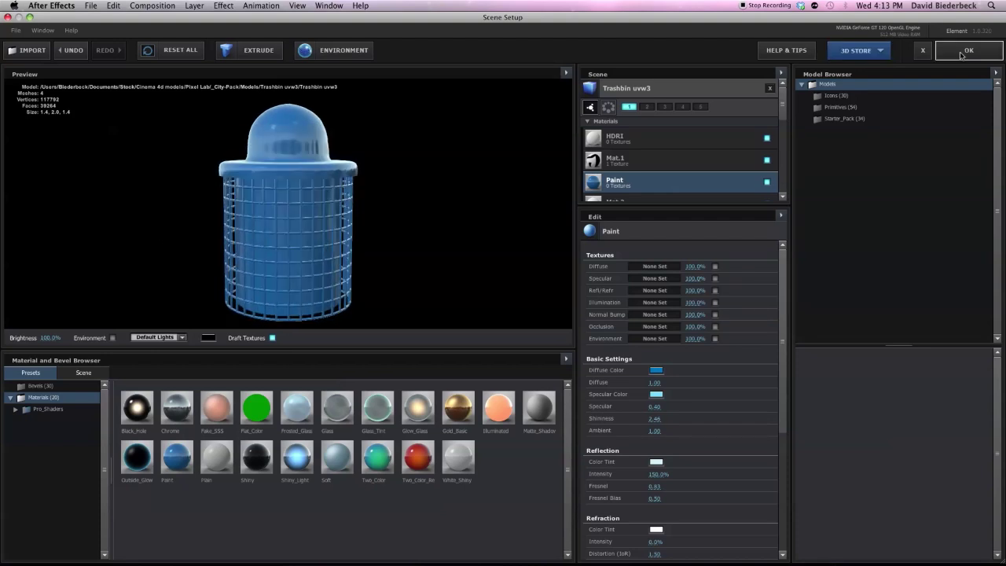
pyautogui.click(968, 49)
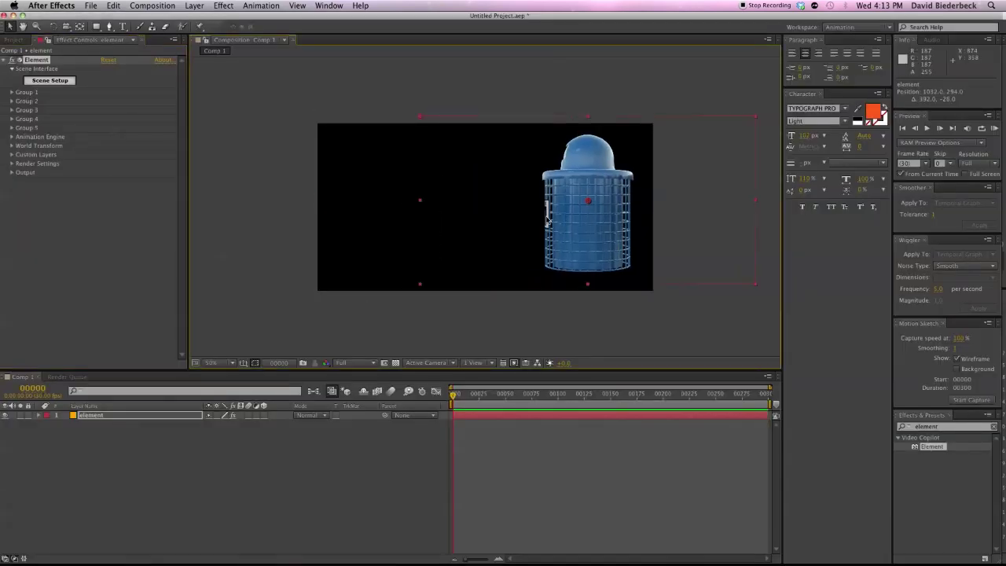
# Select the Element layer in Comp 1 and bring up its effect settings
pyautogui.click(105, 415)
pyautogui.click(254, 290)
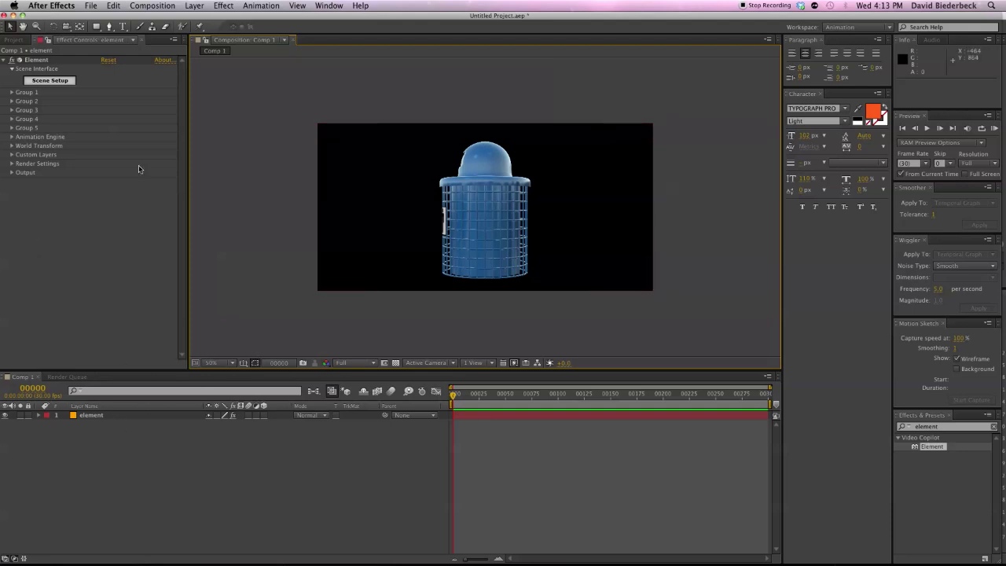
pyautogui.click(70, 80)
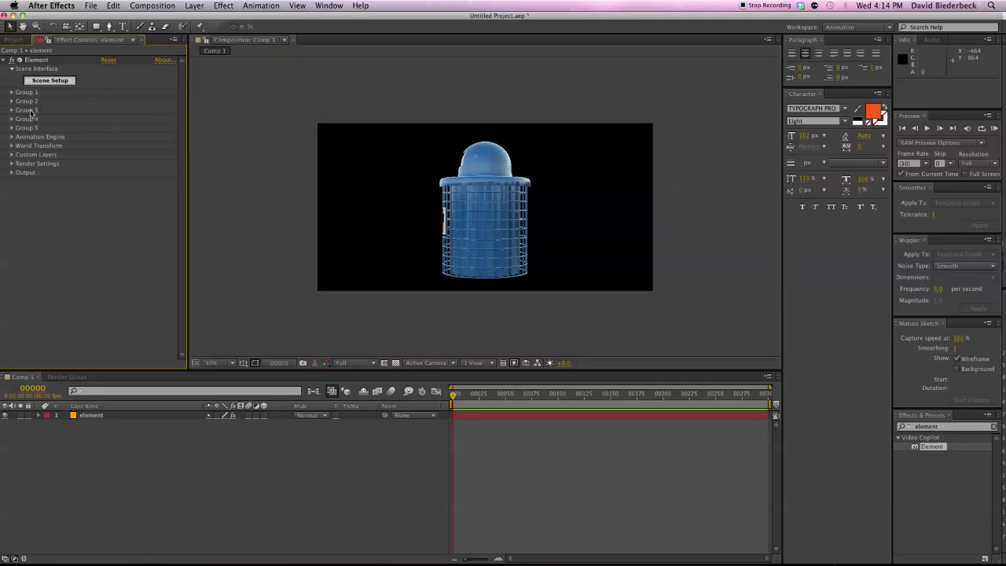
# Reselect the Element layer and reopen Element 3D's Scene Setup
pyautogui.click(40, 60)
pyautogui.press('super+Tab')
pyautogui.press('super+Tab')
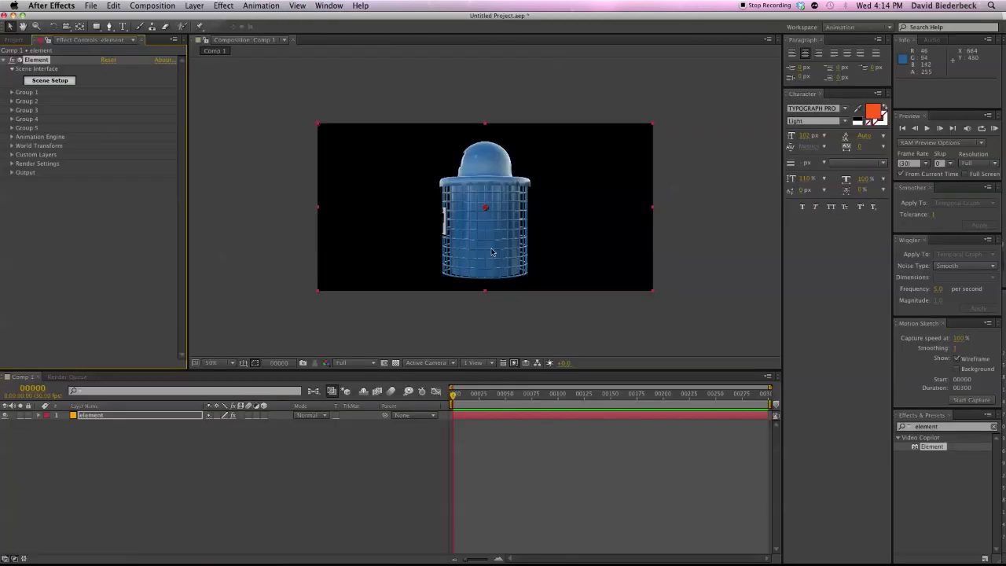
pyautogui.press('super+Tab')
pyautogui.press('super+Tab')
pyautogui.press('super+Tab')
pyautogui.click(66, 80)
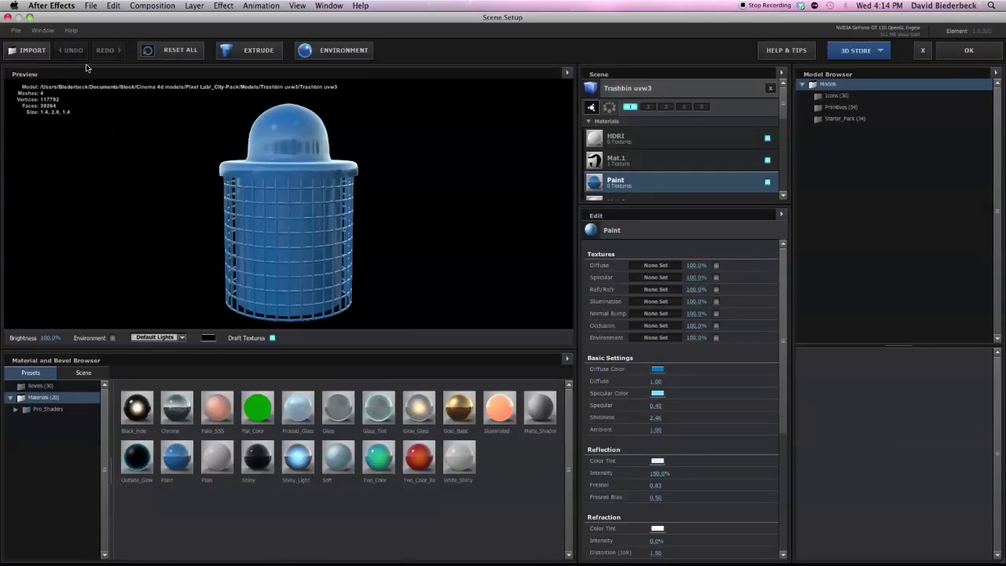
# In Element 3D's import dialog, go to Models > Mailbox and select Mailbox.c4d
pyautogui.click(32, 51)
pyautogui.click(209, 73)
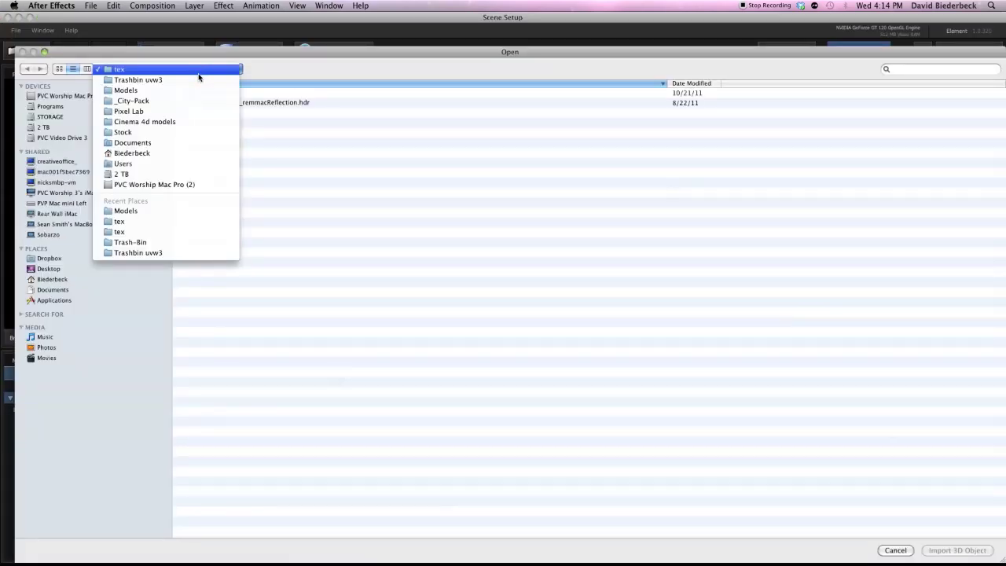
pyautogui.click(199, 79)
pyautogui.click(193, 69)
pyautogui.click(186, 80)
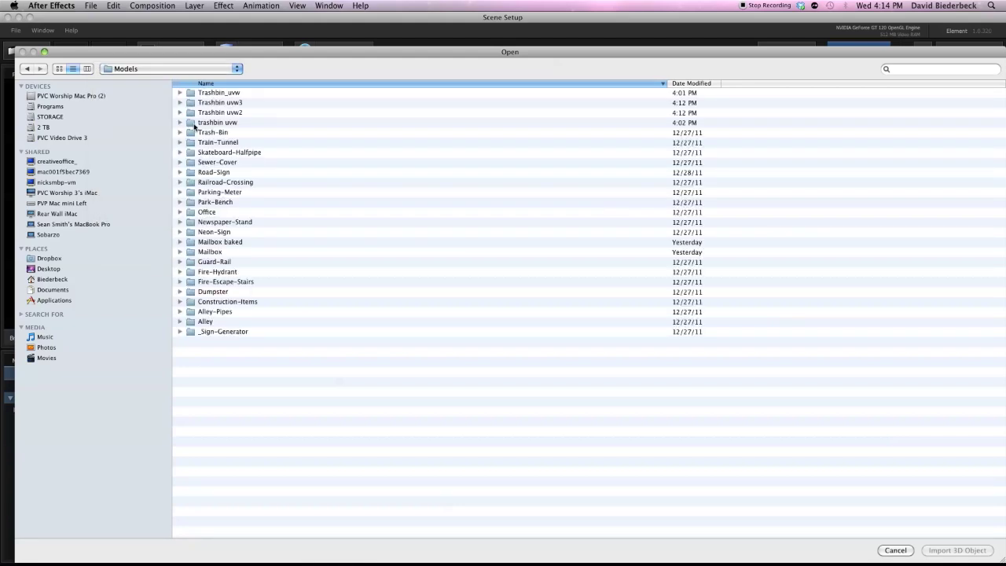
pyautogui.doubleClick(210, 253)
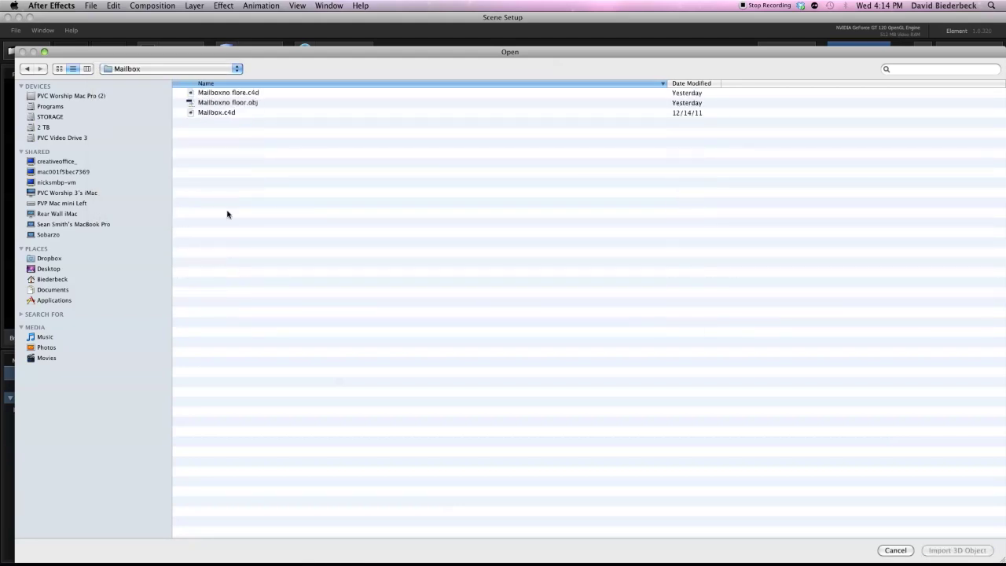
pyautogui.click(239, 101)
pyautogui.click(217, 116)
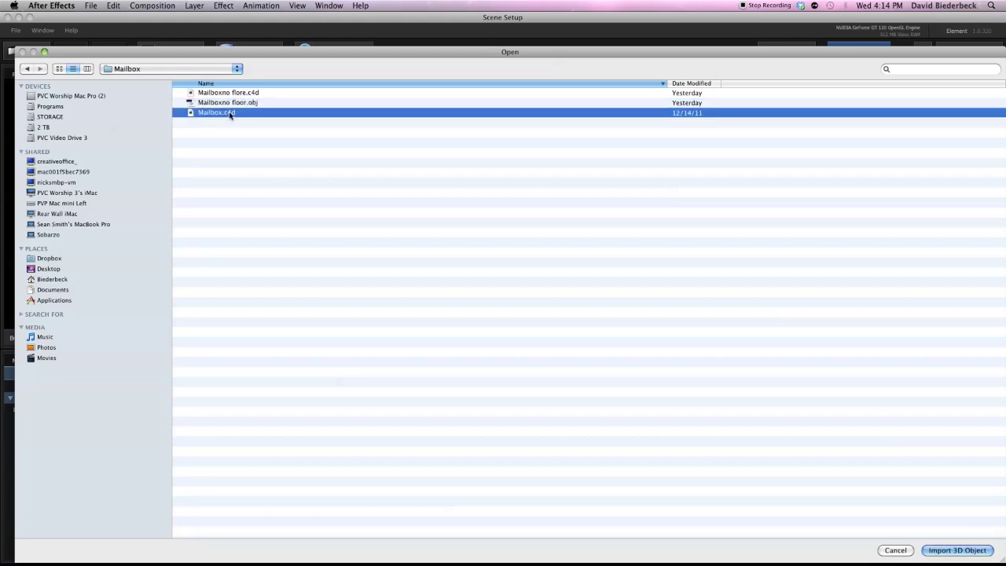
# Import Mailbox.c4d, rotate the preview to inspect it, then switch to Cinema 4D
pyautogui.doubleClick(243, 114)
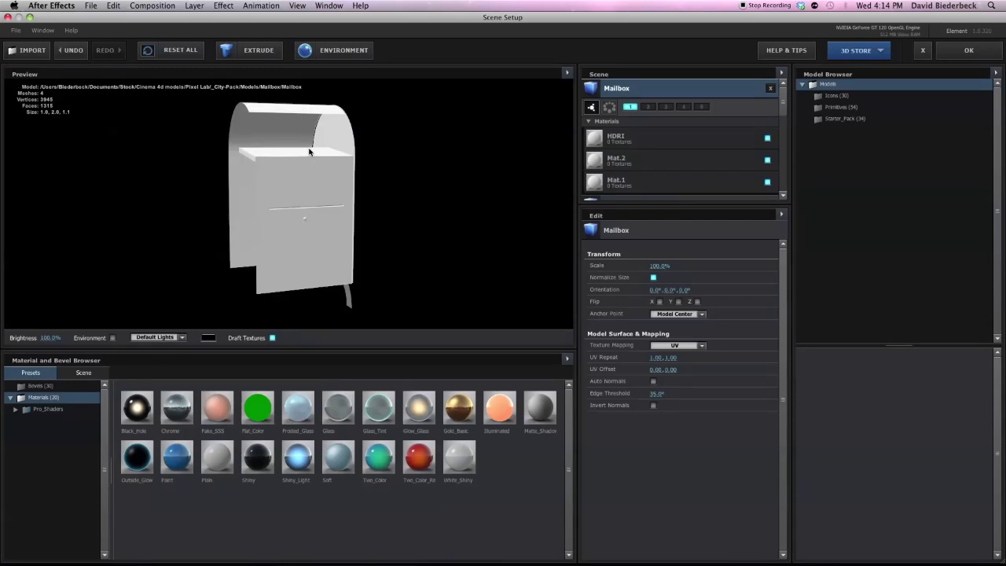
pyautogui.moveTo(279, 186); pyautogui.dragTo(411, 142)
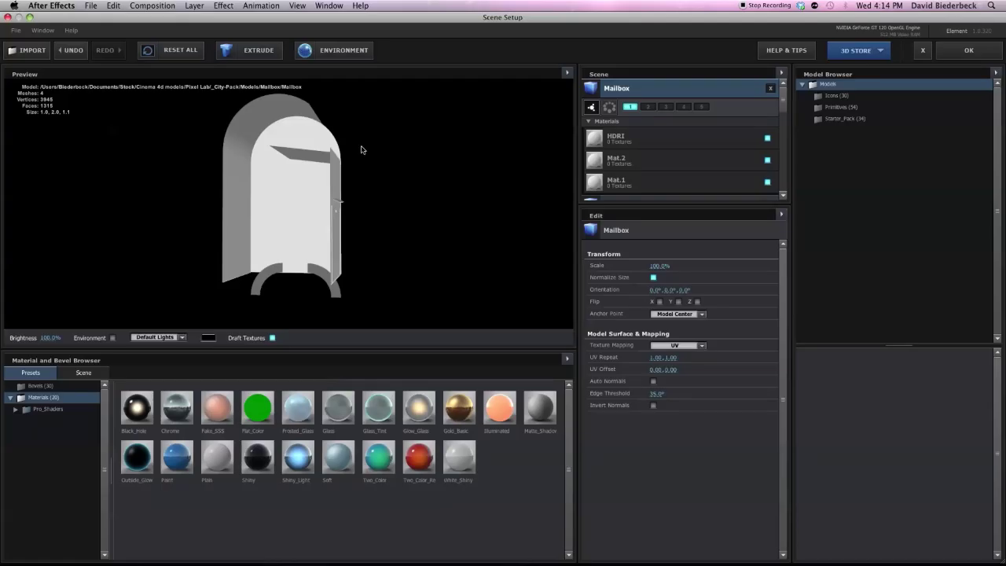
pyautogui.press('super+Tab')
pyautogui.press('Tab')
# Browse Cinema 4D's NURBS and modeling object lists, including Symmetry
pyautogui.click(338, 46)
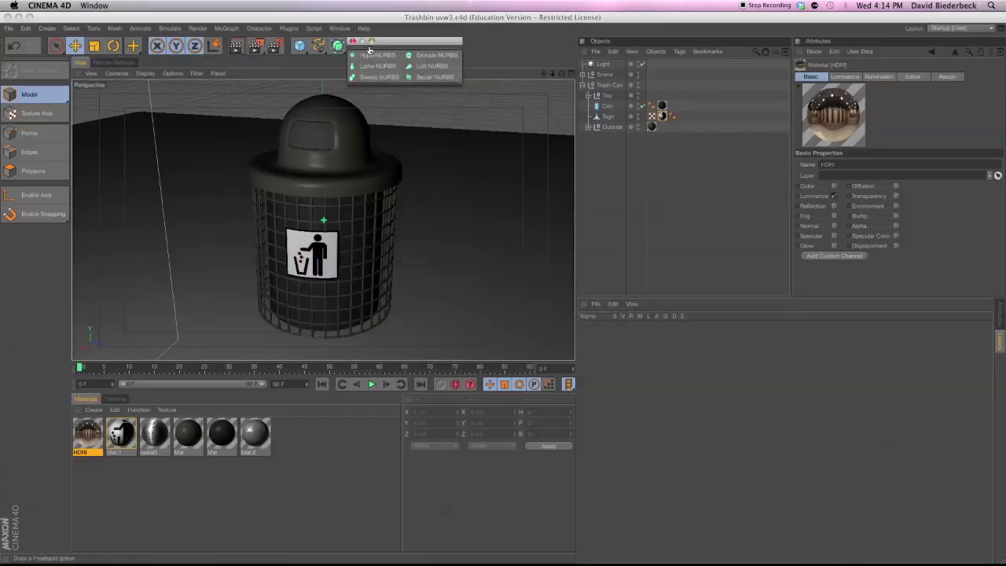
pyautogui.click(356, 46)
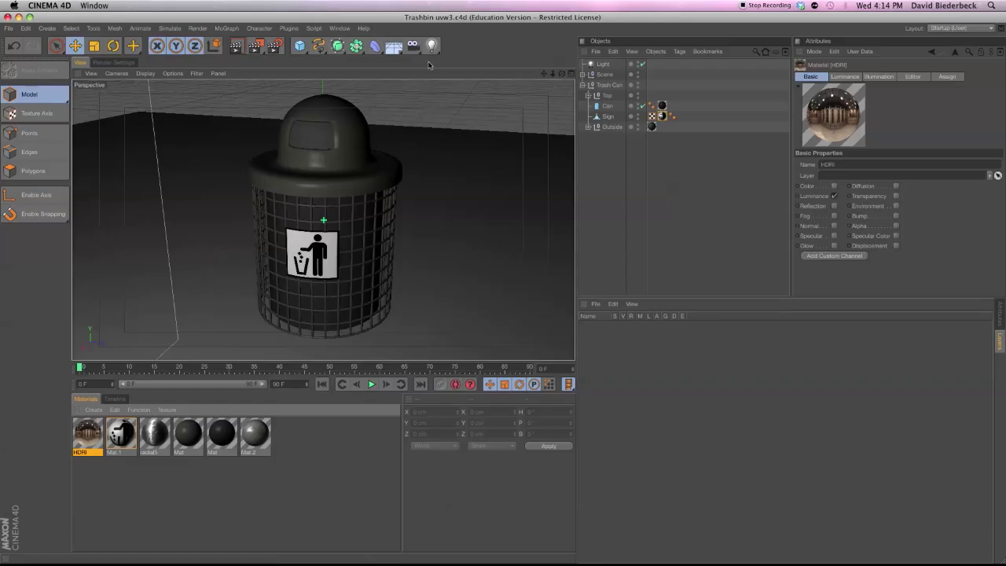
pyautogui.press('super+Tab')
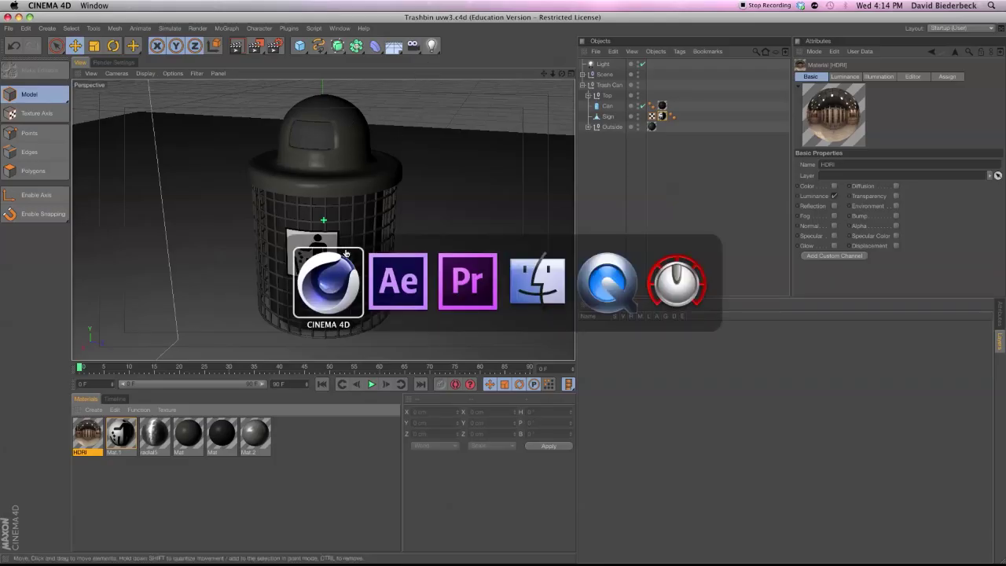
# Open Mailbox.c4d from Models > Mailbox in Cinema 4D and select the MAILBOX null
pyautogui.click(9, 29)
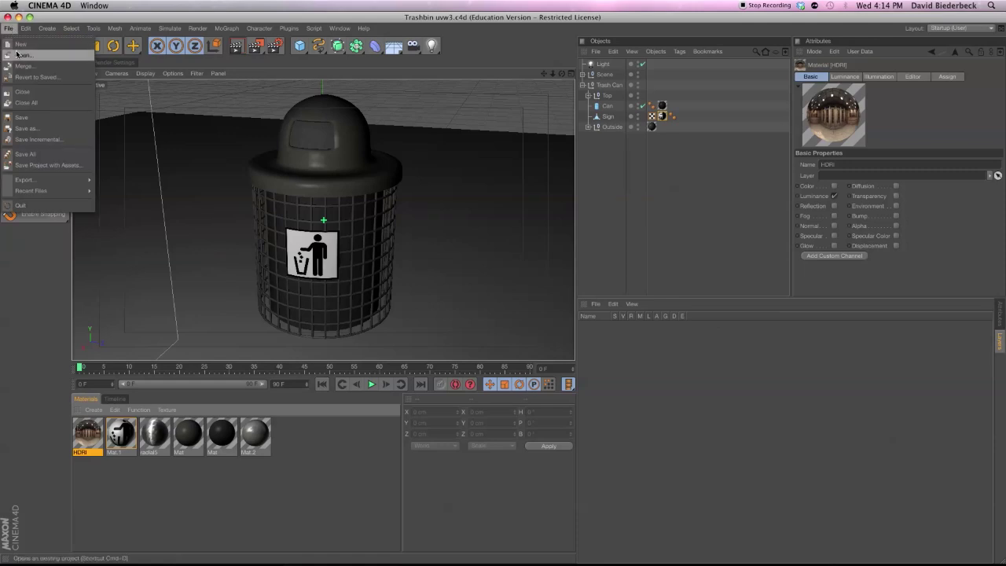
pyautogui.click(19, 54)
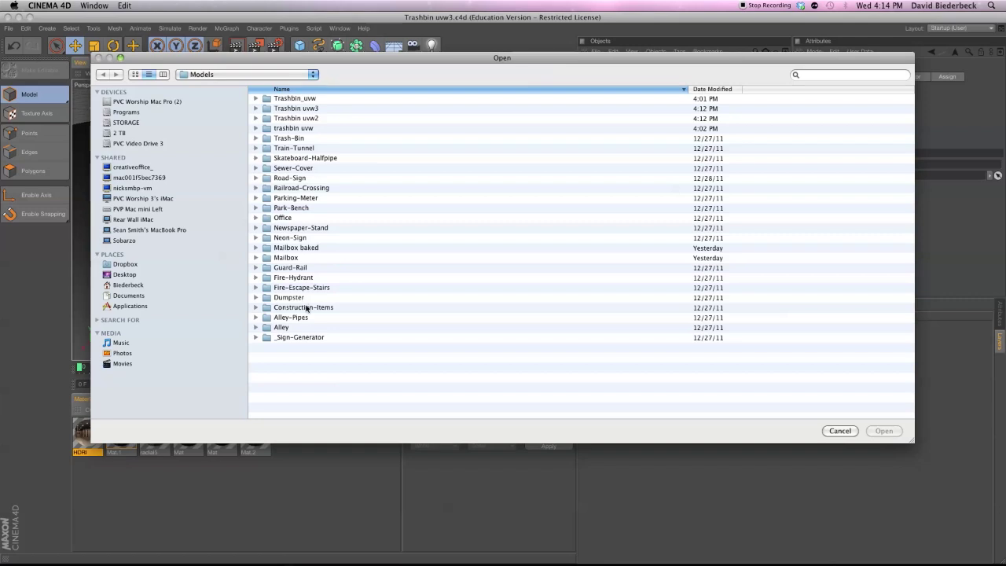
pyautogui.click(311, 247)
pyautogui.doubleClick(306, 257)
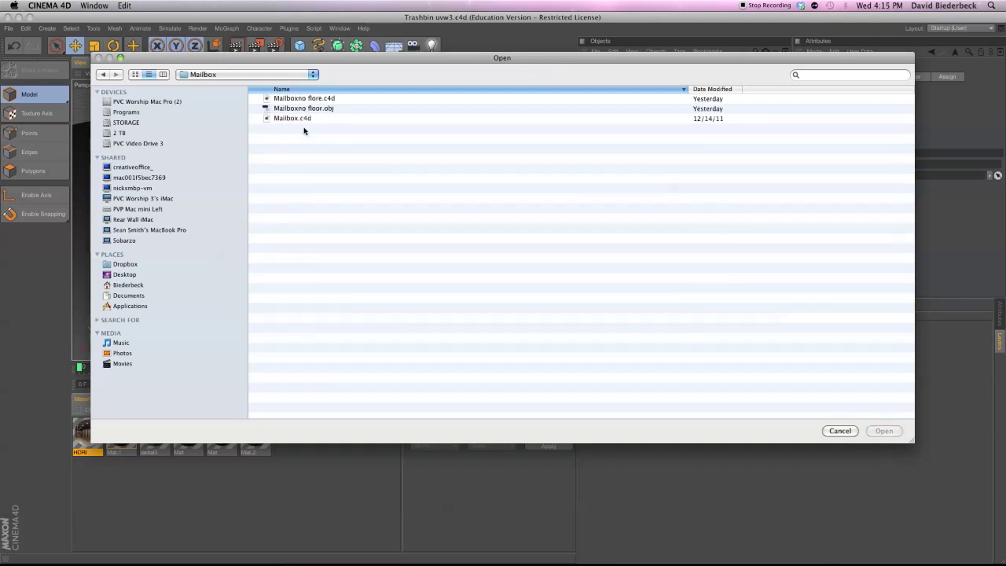
pyautogui.click(297, 118)
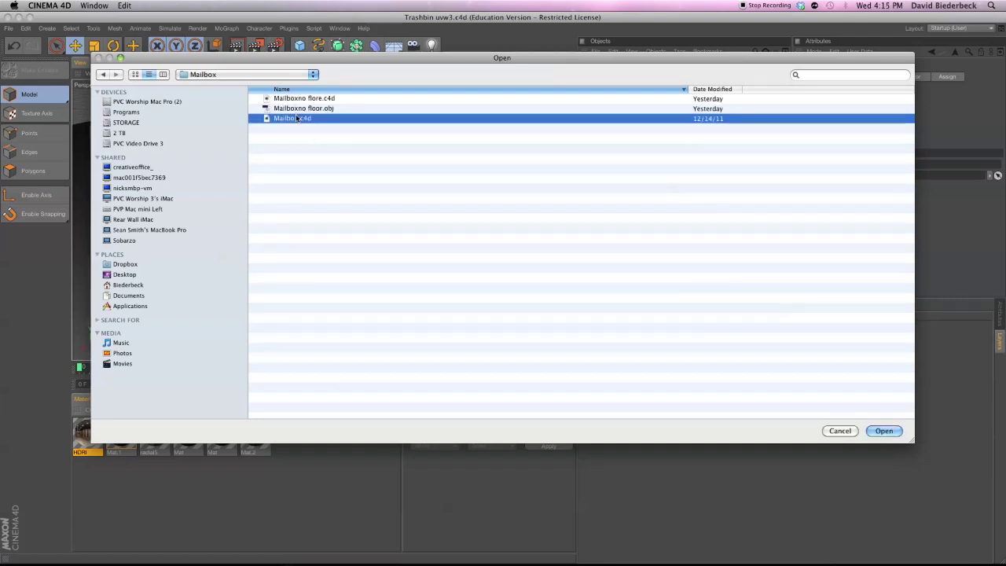
pyautogui.doubleClick(297, 117)
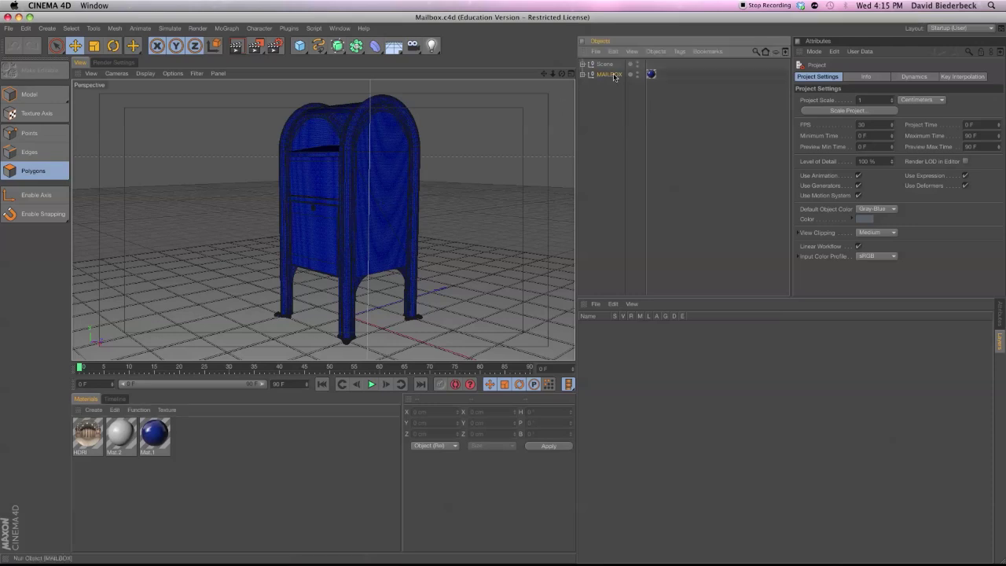
pyautogui.click(604, 74)
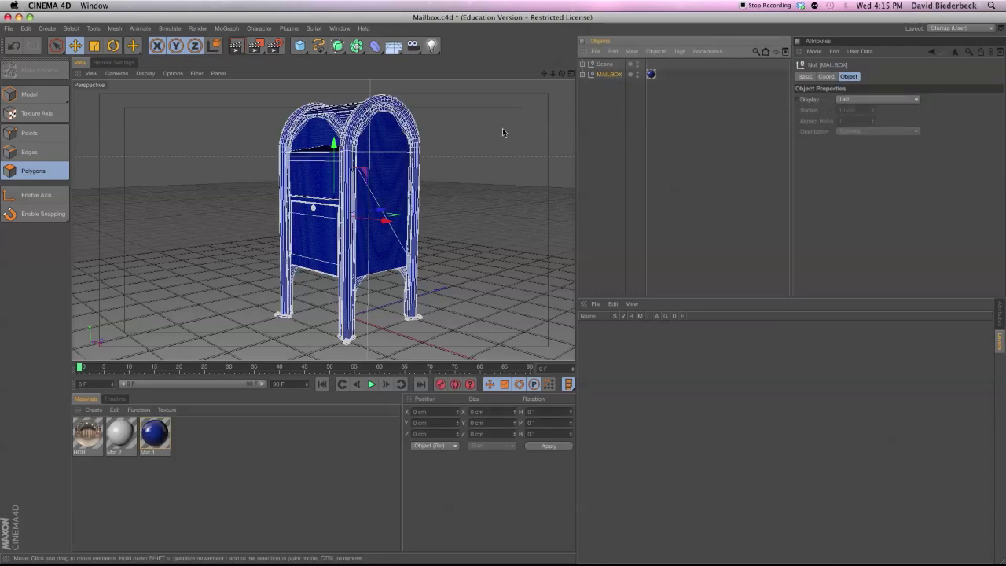
# Expand the MAILBOX hierarchy and move Symmetry.1 inside the feet null
pyautogui.click(582, 74)
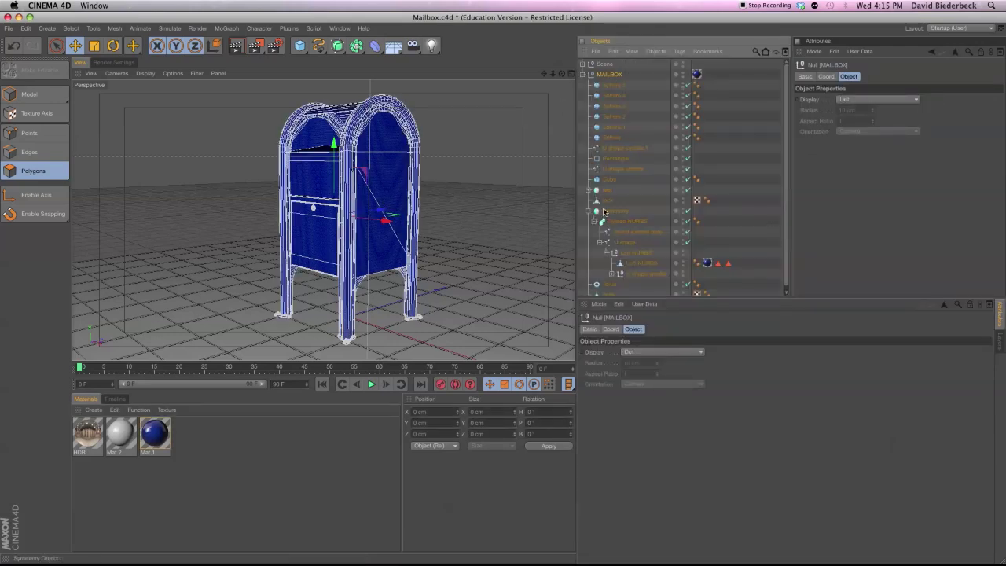
pyautogui.click(588, 189)
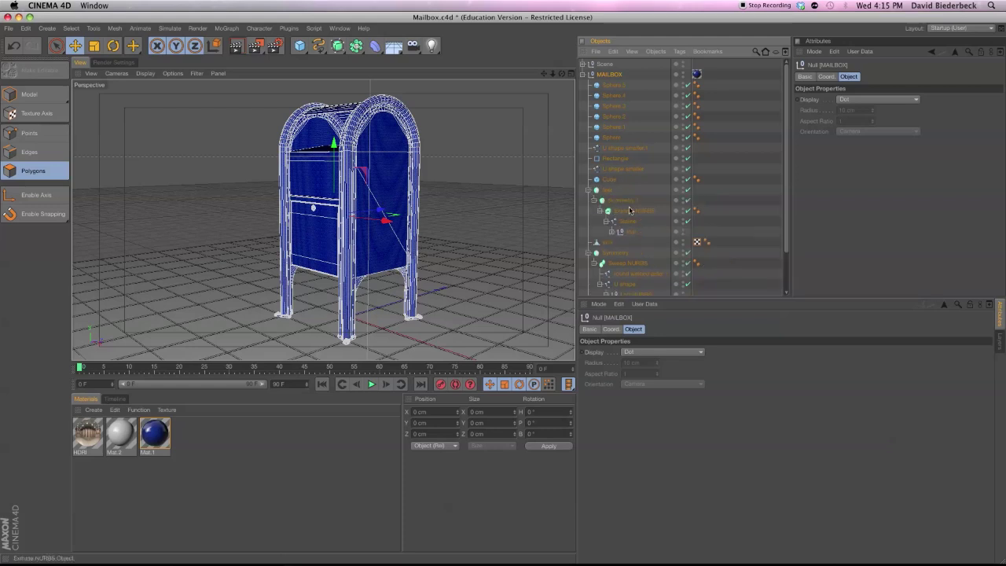
pyautogui.scroll(-3, 621, 196)
pyautogui.click(621, 154)
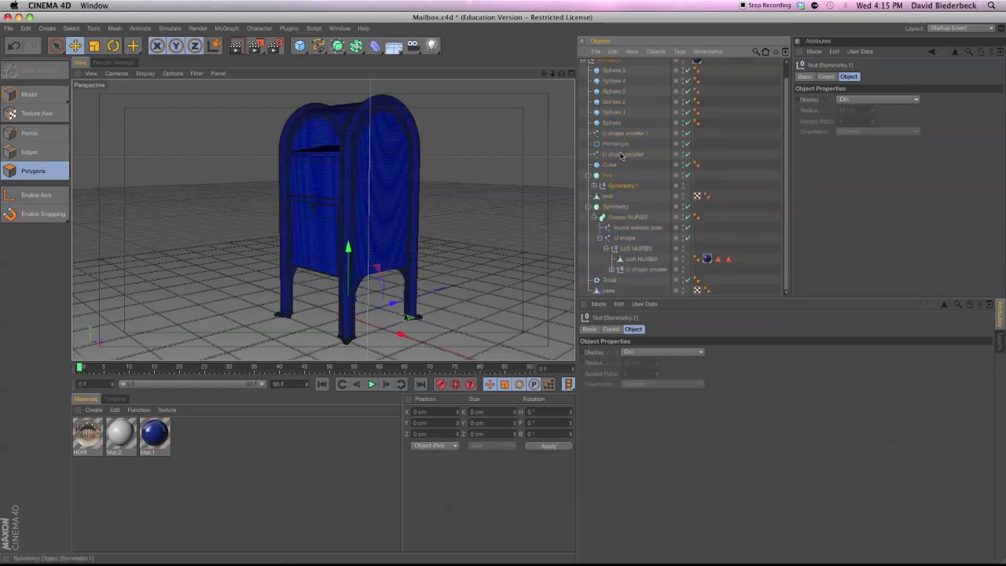
pyautogui.click(606, 181)
pyautogui.moveTo(607, 182); pyautogui.dragTo(609, 186)
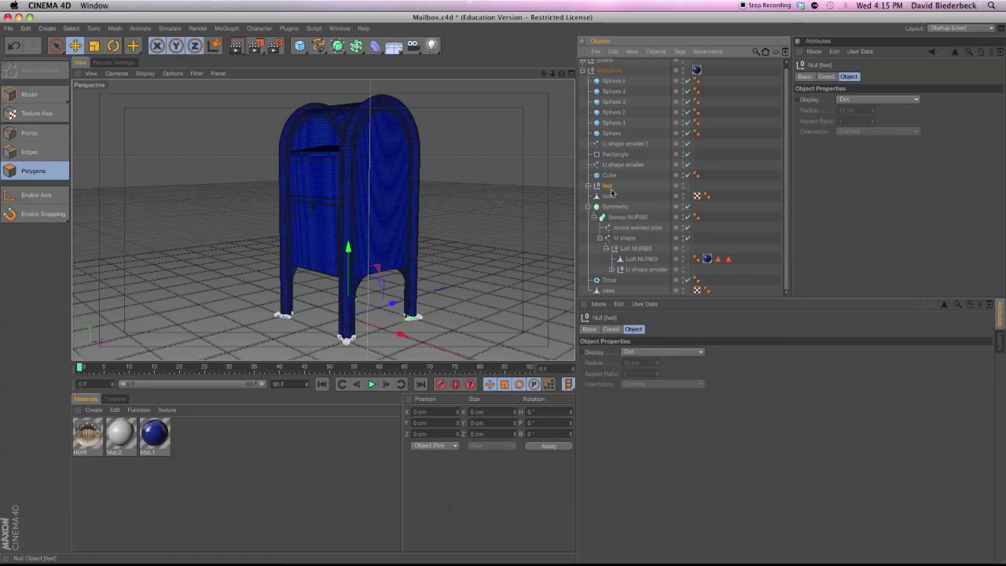
# Make the outer Cloner editable with C, view the mailbox front, and begin Save As
pyautogui.click(615, 207)
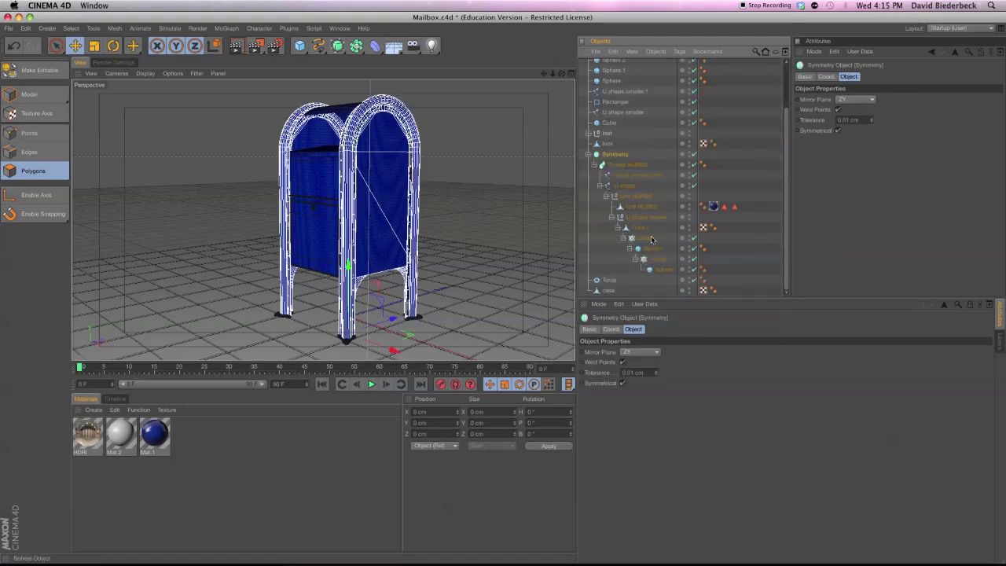
pyautogui.click(647, 238)
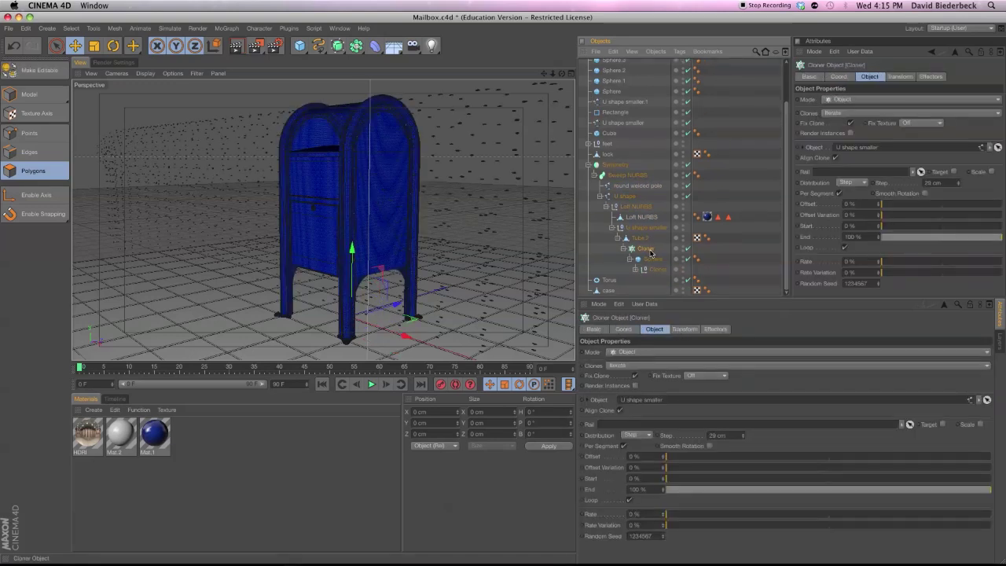
pyautogui.press('Down')
pyautogui.press('Down')
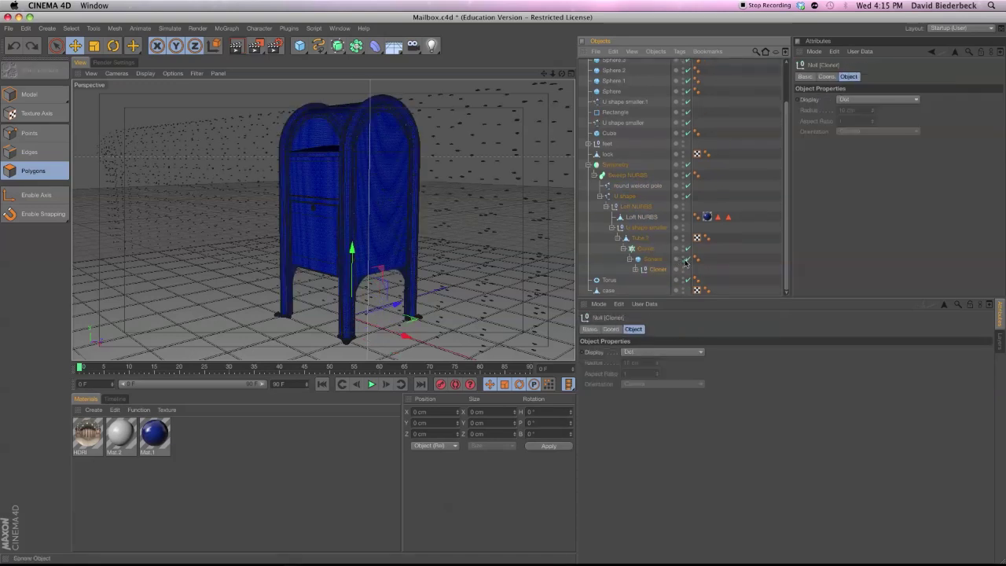
pyautogui.hotkey('ctrl', 'z')
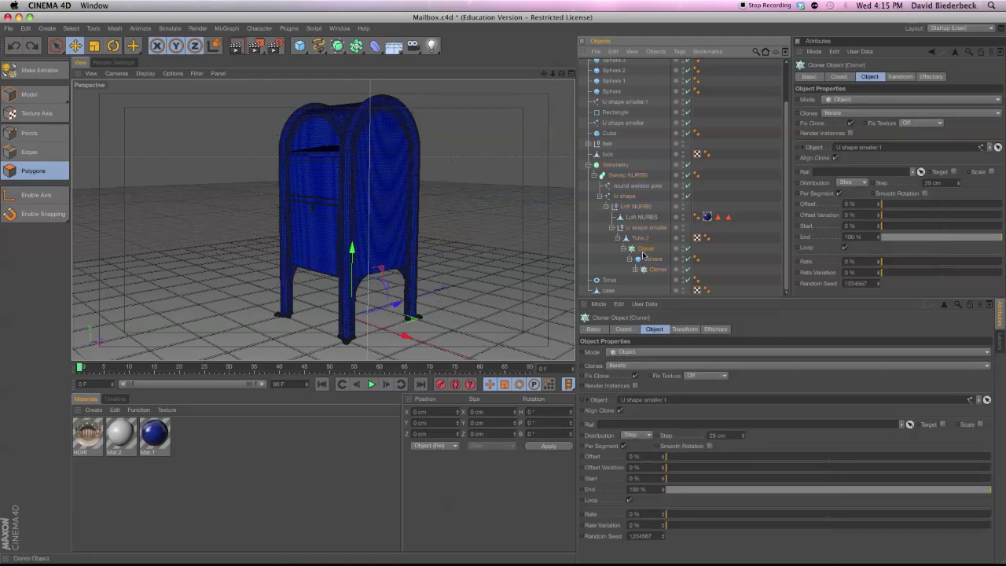
pyautogui.press('c')
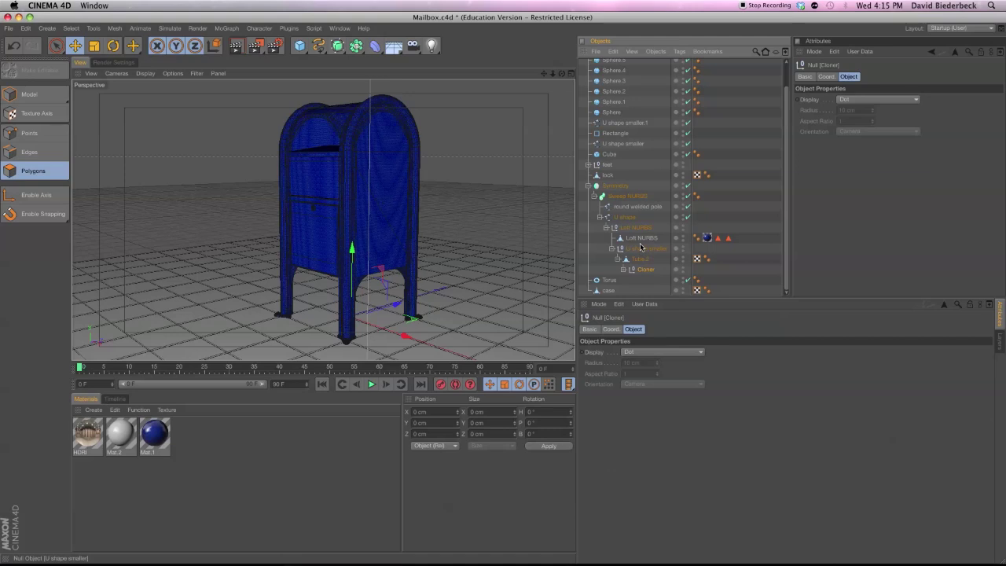
pyautogui.click(618, 187)
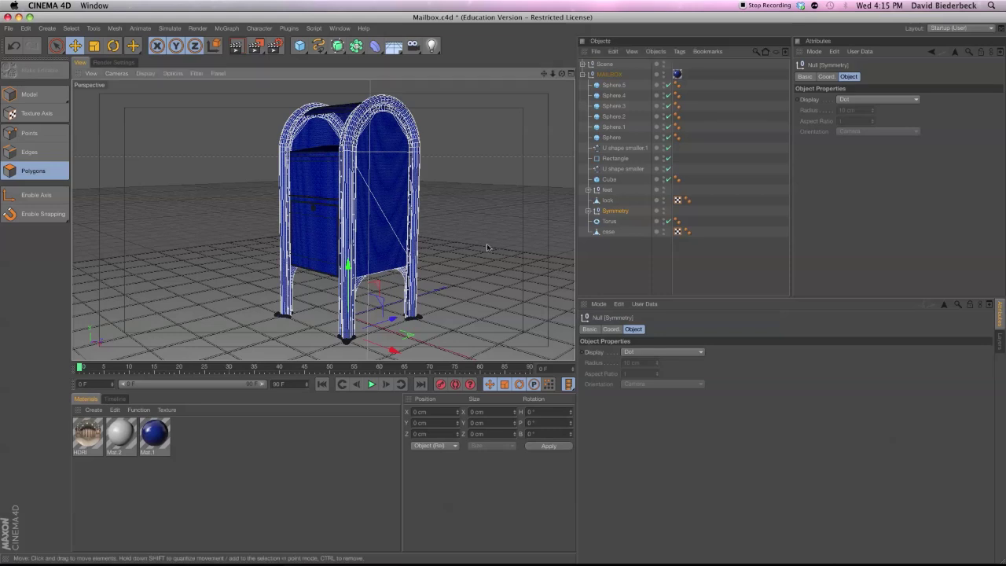
pyautogui.keyDown('alt'); pyautogui.moveTo(472, 252); pyautogui.dragTo(145, 236); pyautogui.keyUp('alt')
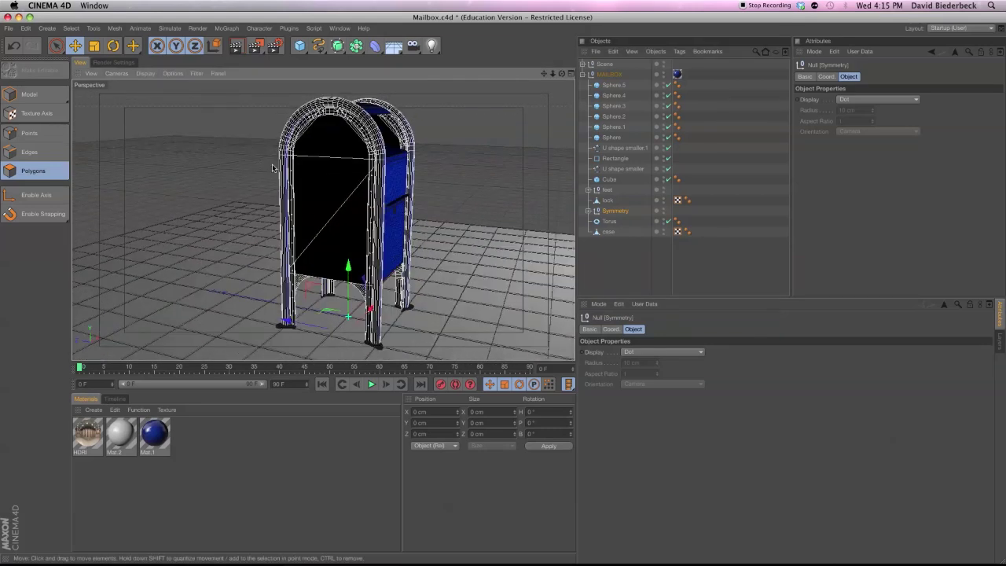
pyautogui.press('super+shift+s')
# Relink the HDRI material's missing Luminance image without copying it to the project
pyautogui.click(753, 481)
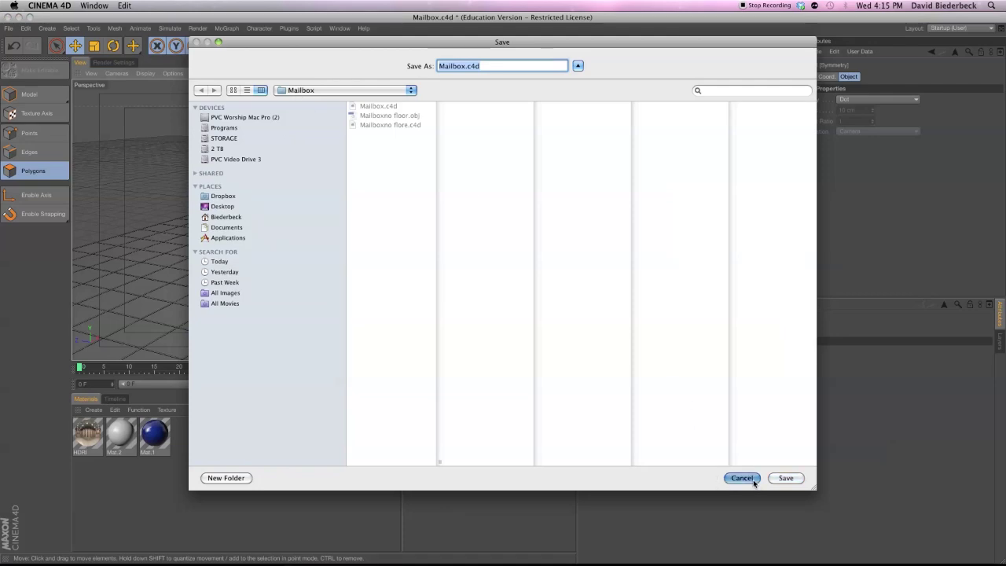
pyautogui.click(87, 431)
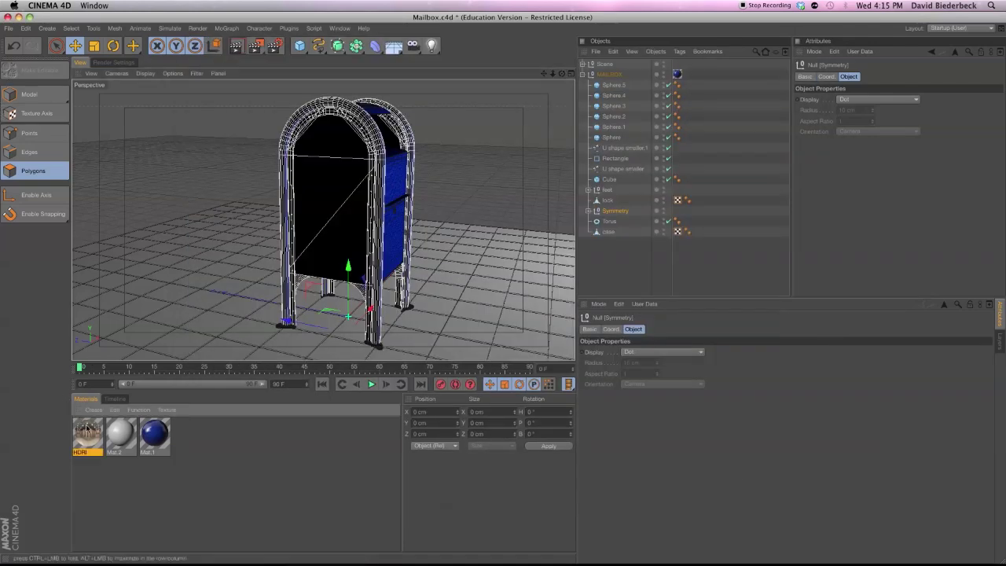
pyautogui.doubleClick(87, 429)
pyautogui.click(420, 149)
pyautogui.moveTo(448, 192); pyautogui.dragTo(354, 192)
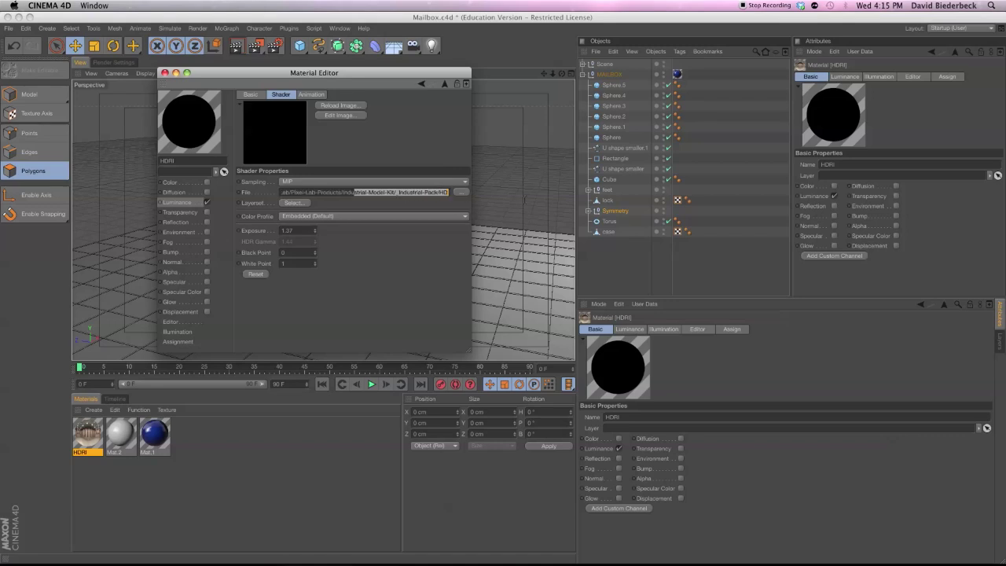
pyautogui.click(462, 192)
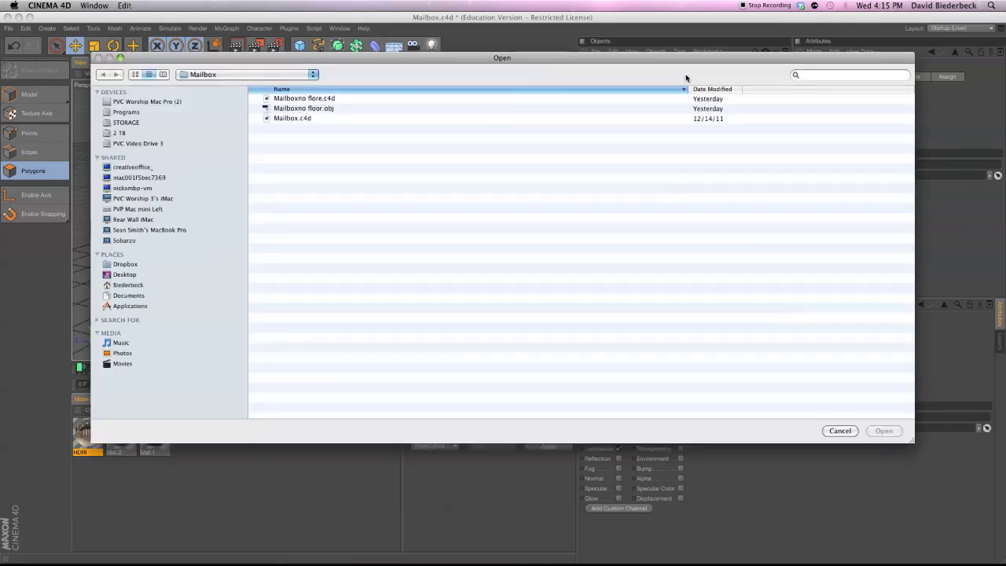
pyautogui.click(848, 75)
pyautogui.write('removeReflection.hdr')
pyautogui.doubleClick(392, 131)
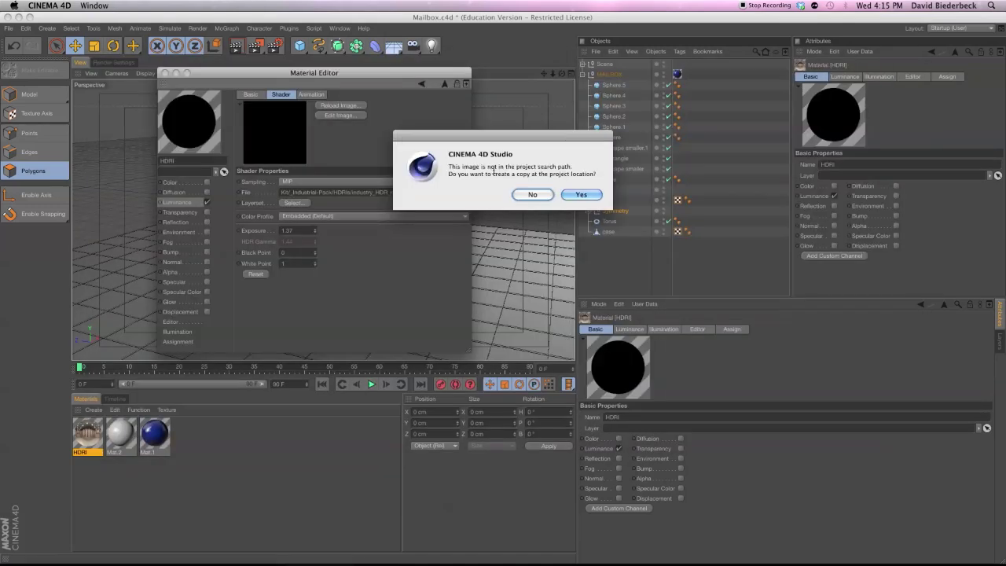
pyautogui.click(532, 194)
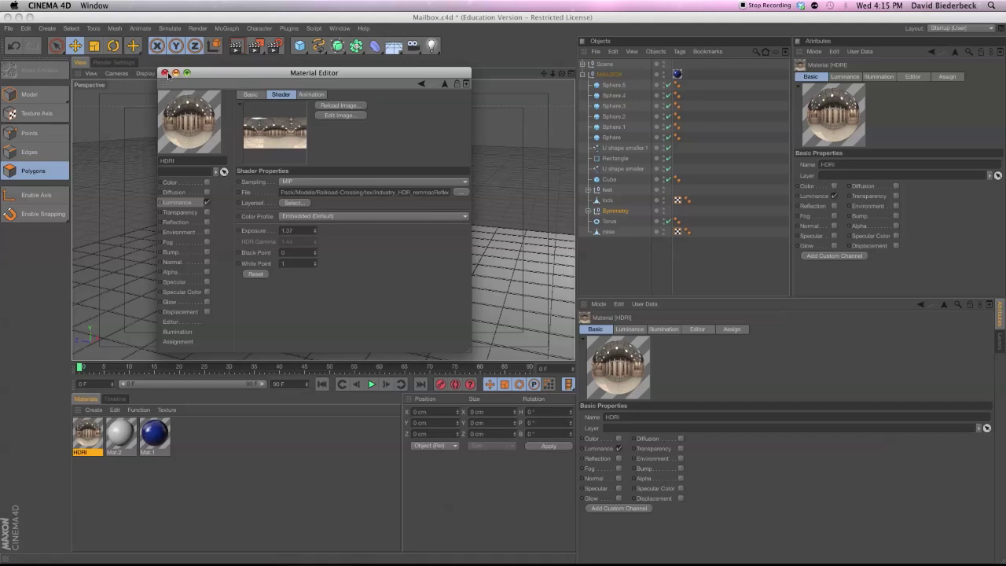
pyautogui.click(164, 73)
# Save the project with assets as 'Mailbox 2' in the Models folder, then return to After Effects
pyautogui.click(9, 28)
pyautogui.click(43, 163)
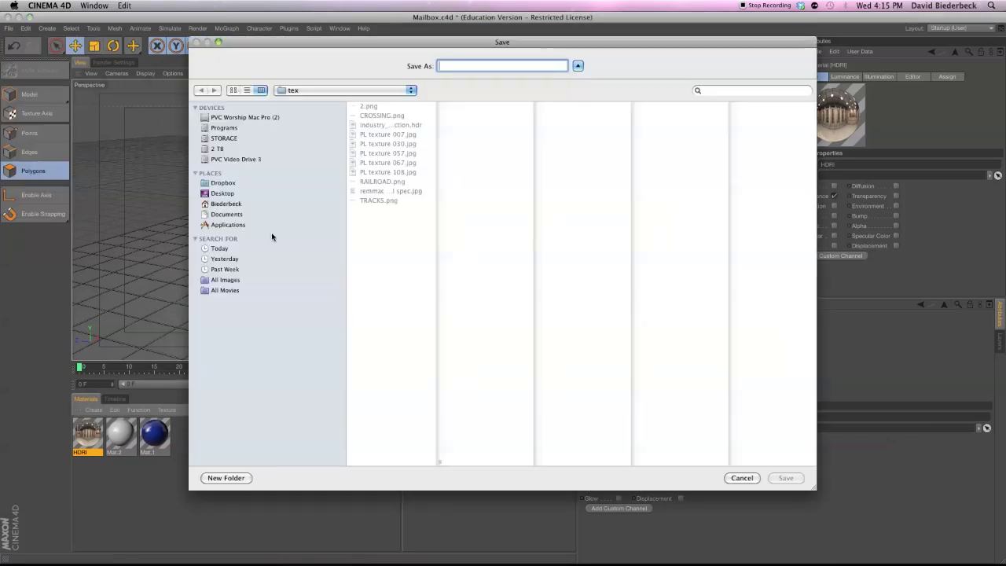
pyautogui.click(292, 90)
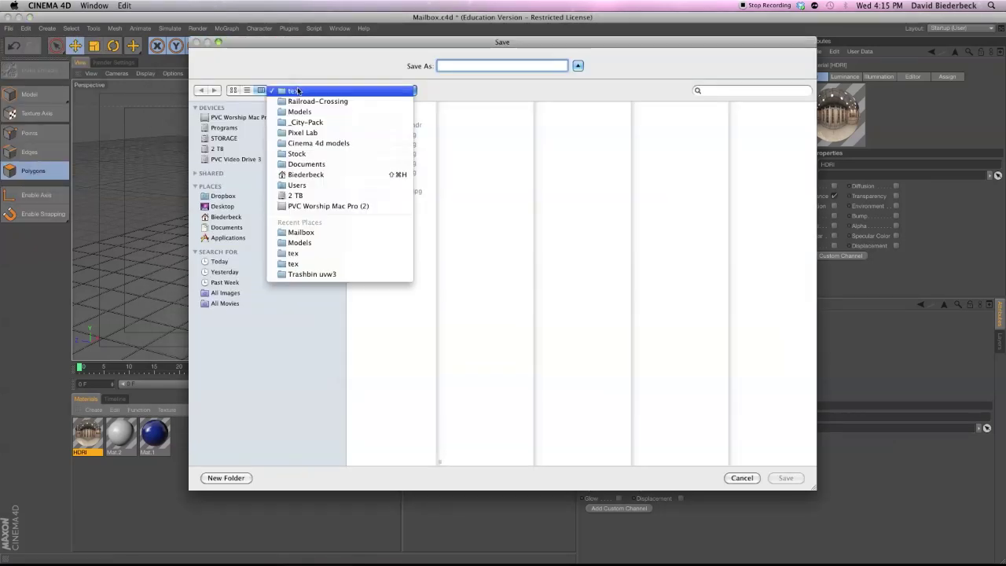
pyautogui.click(334, 274)
pyautogui.click(338, 89)
pyautogui.click(303, 101)
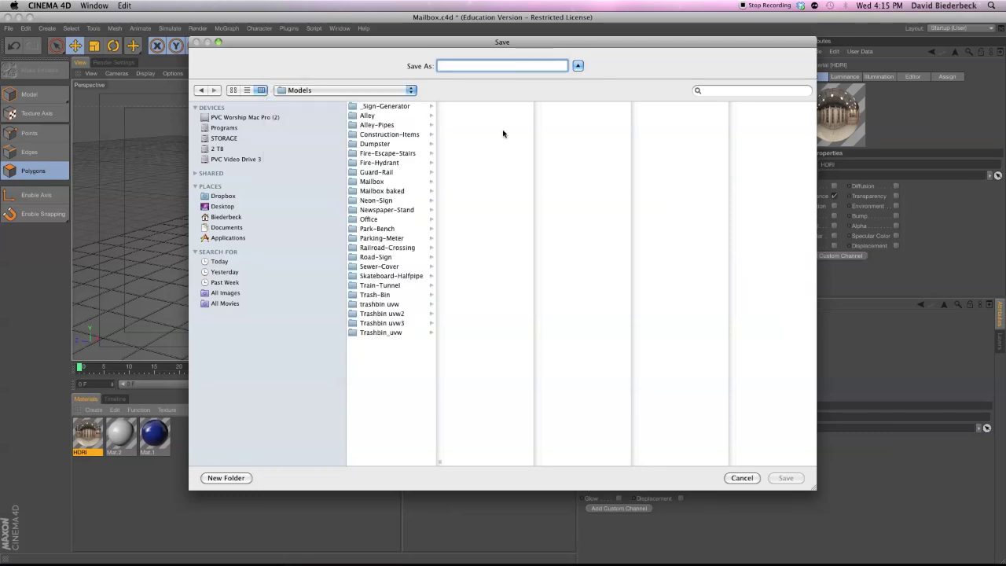
pyautogui.write('Mailbox')
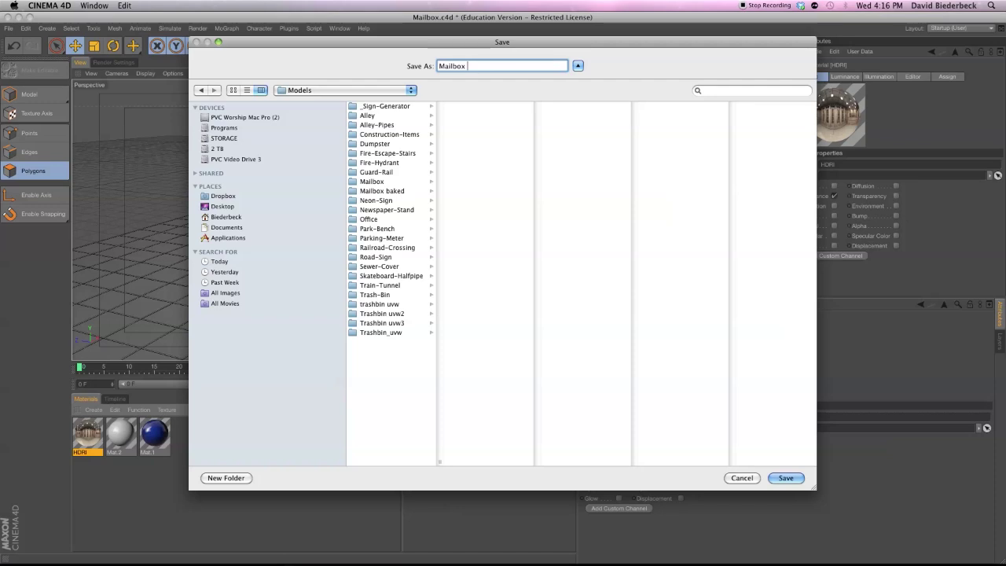
pyautogui.write(' 2')
pyautogui.press('Return')
pyautogui.press('super+Tab')
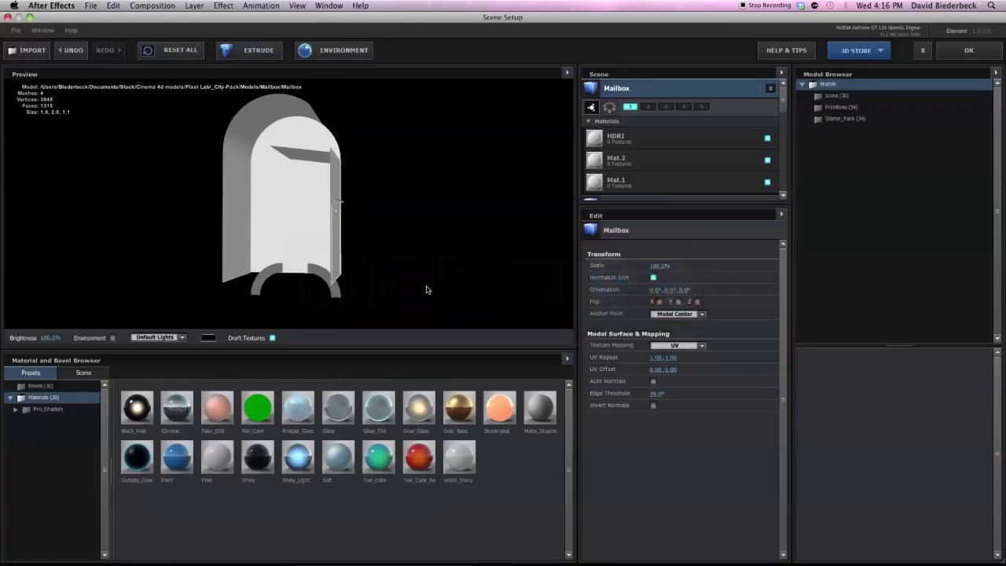
# Import the Mailbox 2 model from the Models > Mailbox 2 folder into Element 3D
pyautogui.moveTo(268, 230); pyautogui.dragTo(408, 170)
pyautogui.click(32, 52)
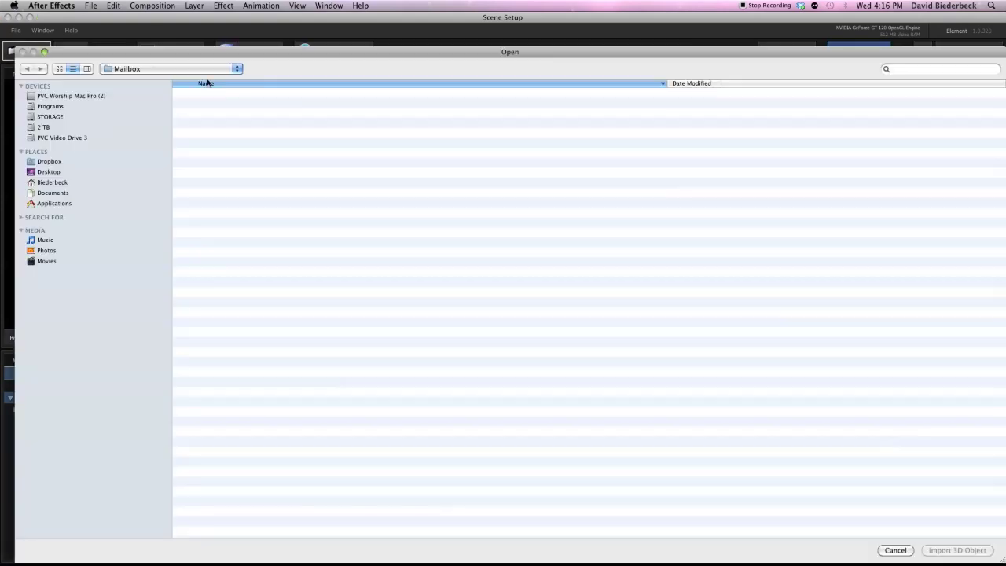
pyautogui.click(157, 69)
pyautogui.click(150, 80)
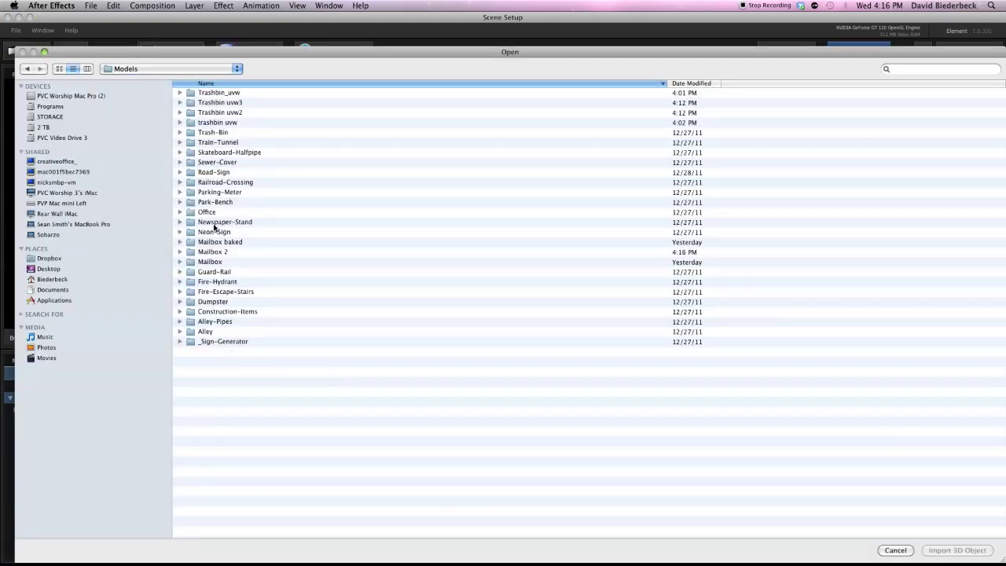
pyautogui.click(201, 83)
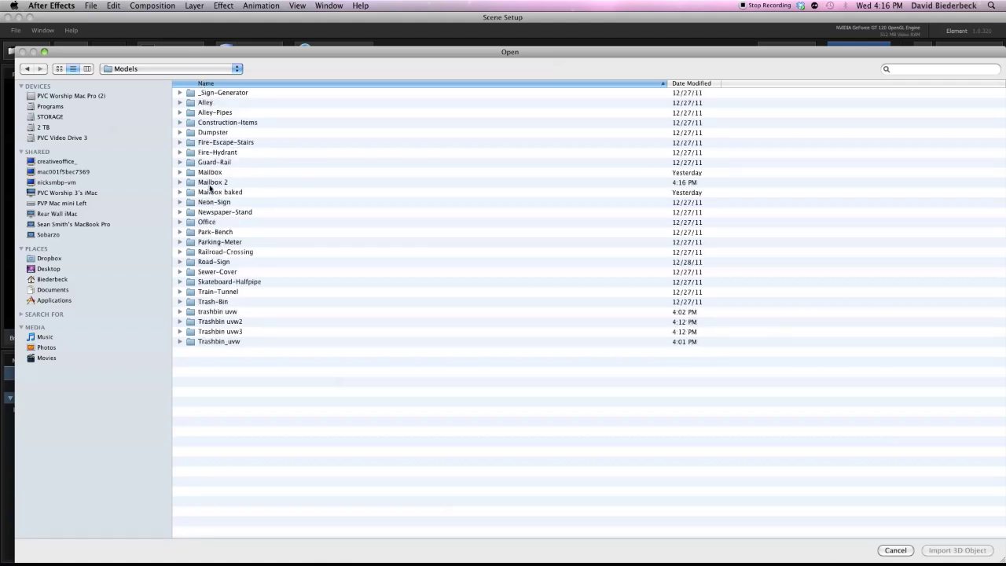
pyautogui.doubleClick(210, 183)
pyautogui.doubleClick(211, 94)
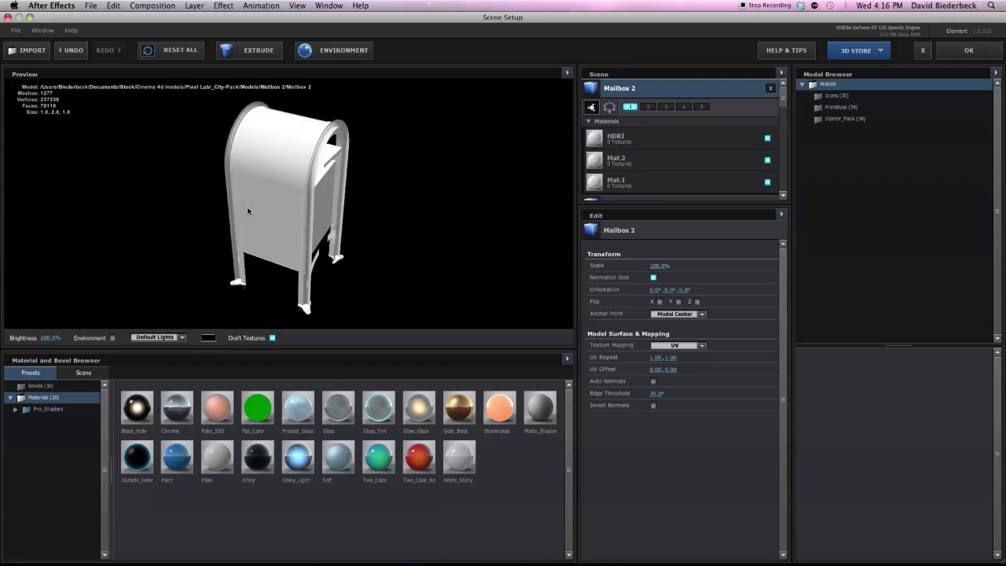
# Orbit the Mailbox 2 preview, then enlarge the Scene list to reveal Mailbox and Trashbin uvw3
pyautogui.moveTo(321, 205); pyautogui.dragTo(406, 198)
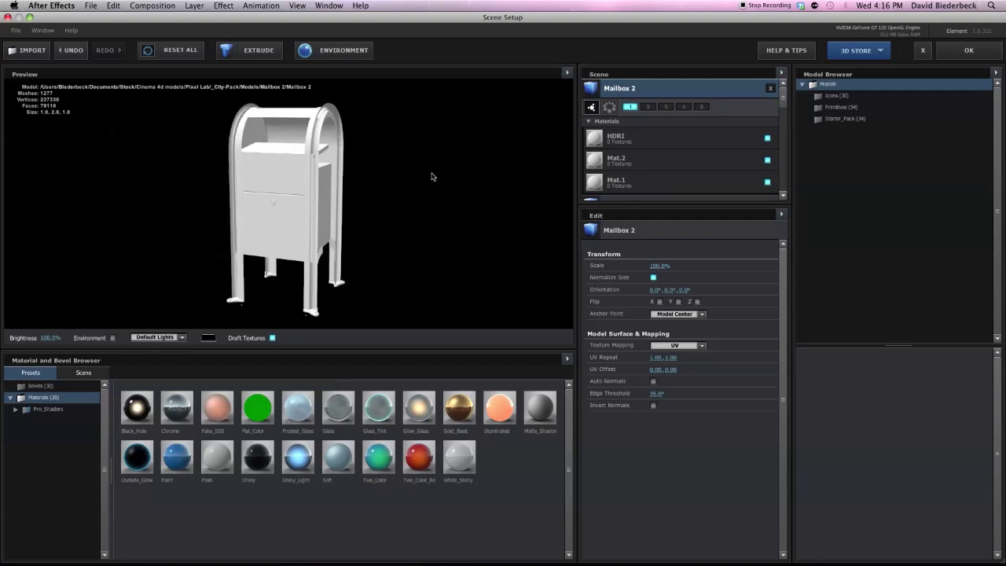
pyautogui.moveTo(279, 174); pyautogui.dragTo(280, 196)
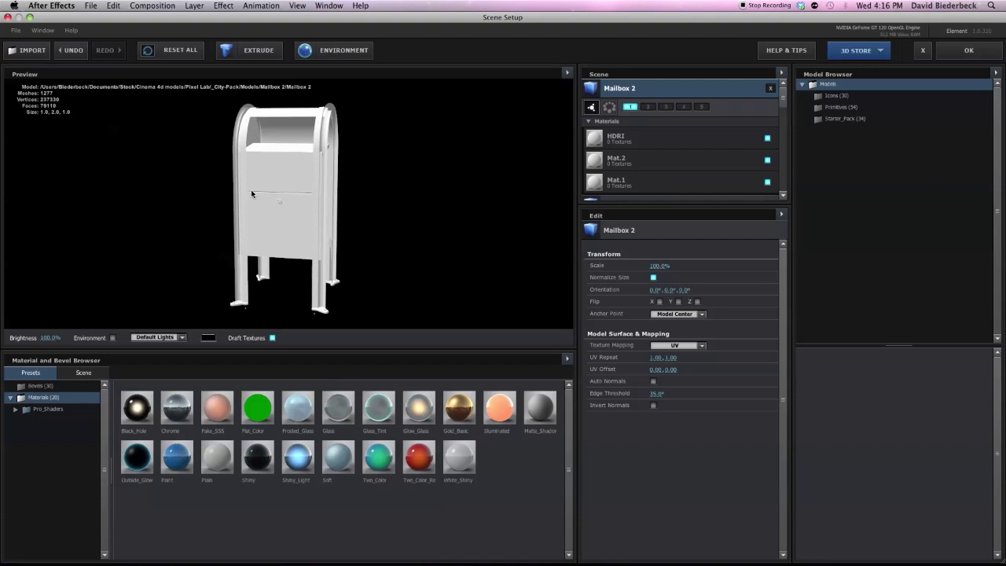
pyautogui.moveTo(239, 195); pyautogui.dragTo(286, 194)
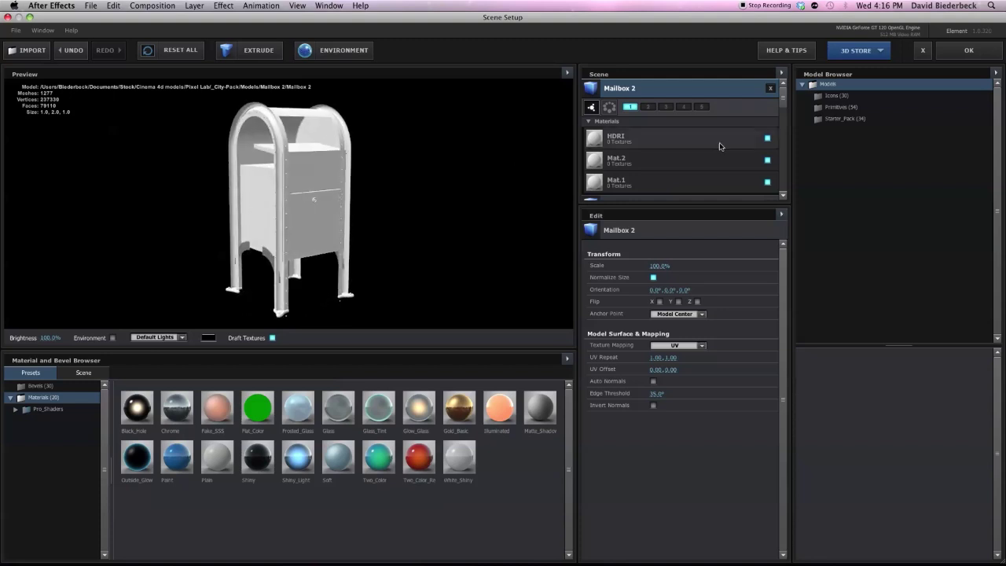
pyautogui.moveTo(702, 208); pyautogui.dragTo(707, 283)
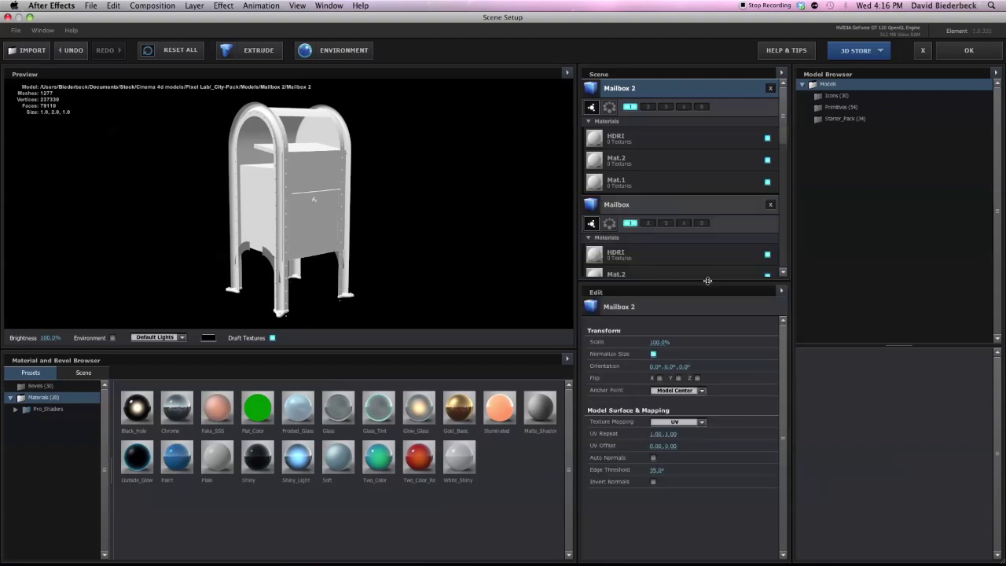
pyautogui.moveTo(705, 282); pyautogui.dragTo(712, 357)
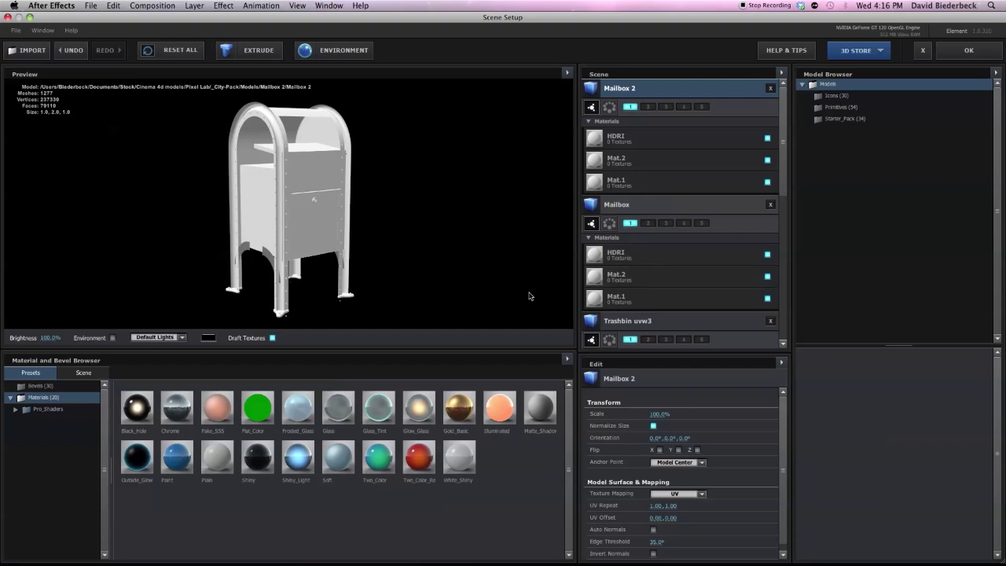